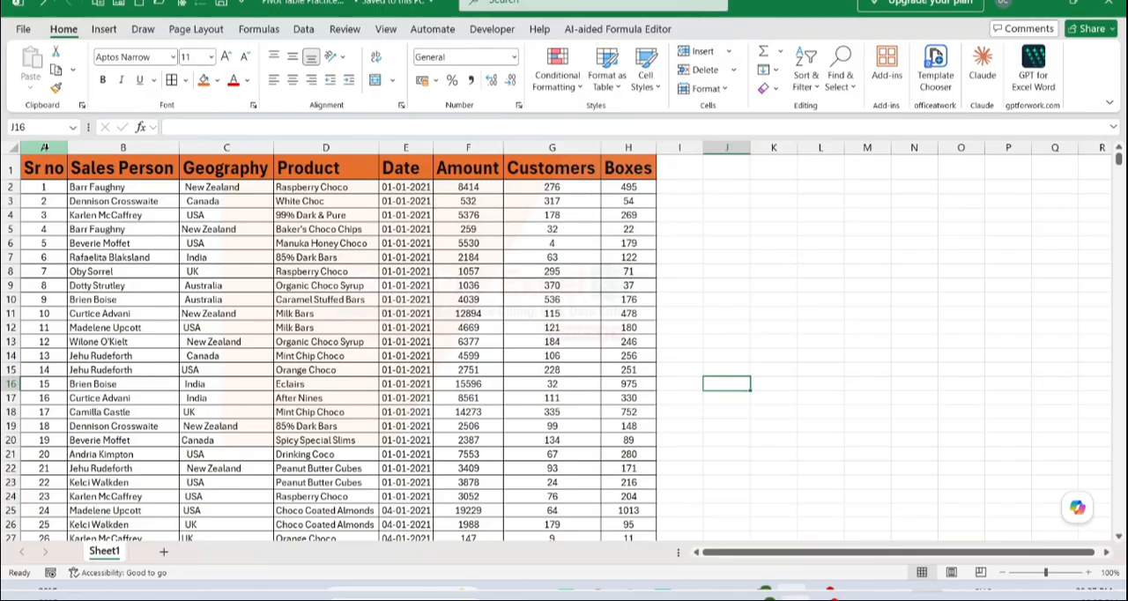
# Look through the sales records on Sheet1 down to the last row and return to the header row
pyautogui.scroll(-20, 85, 257)
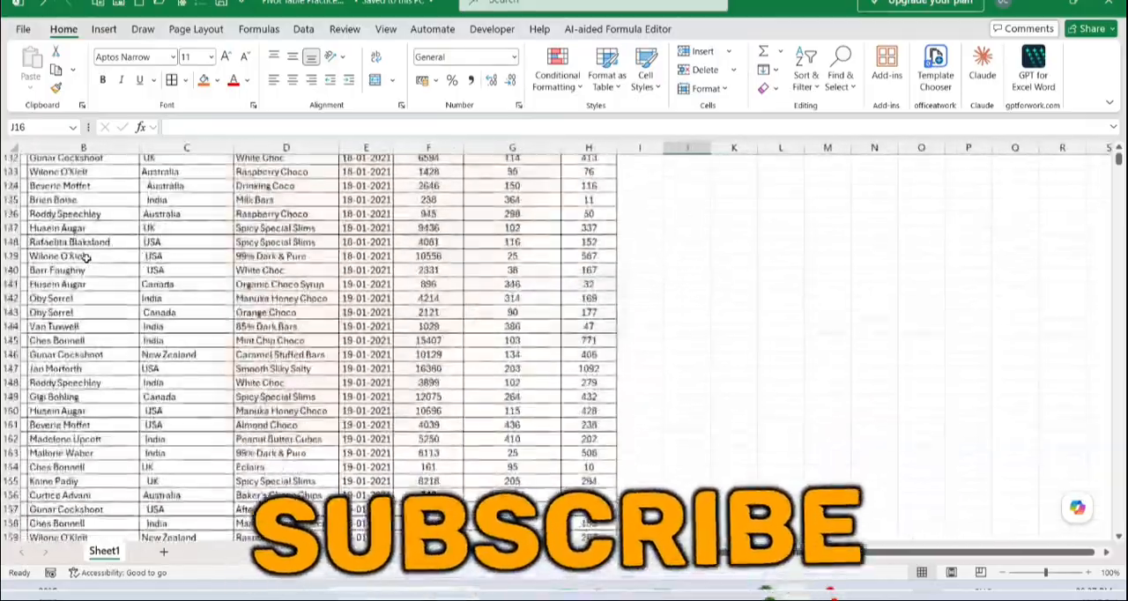
pyautogui.scroll(-20, 85, 258)
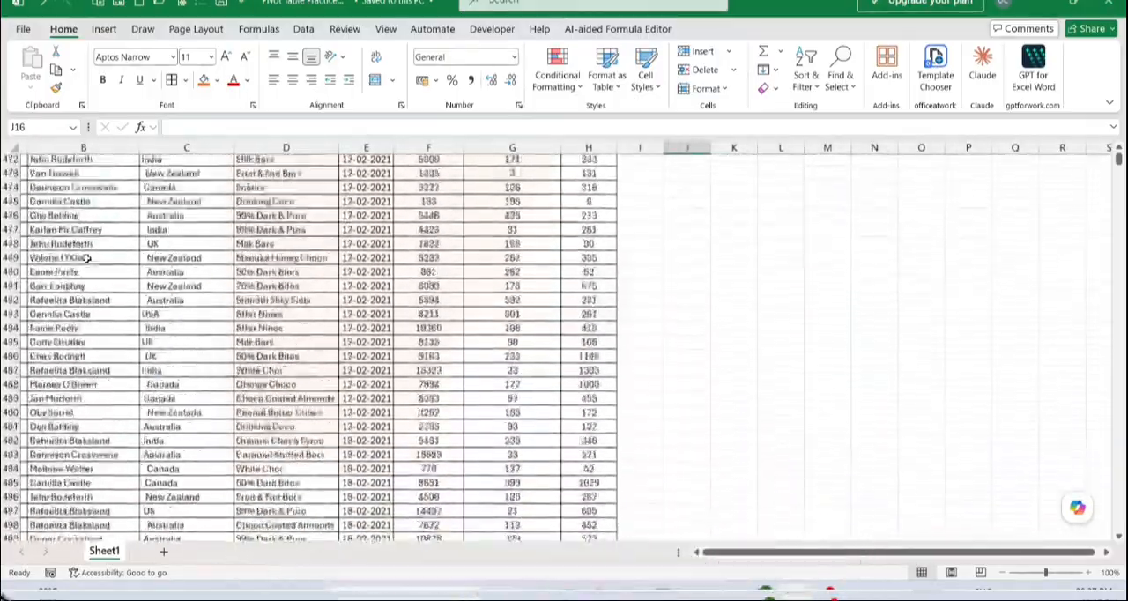
pyautogui.scroll(-20, 86, 258)
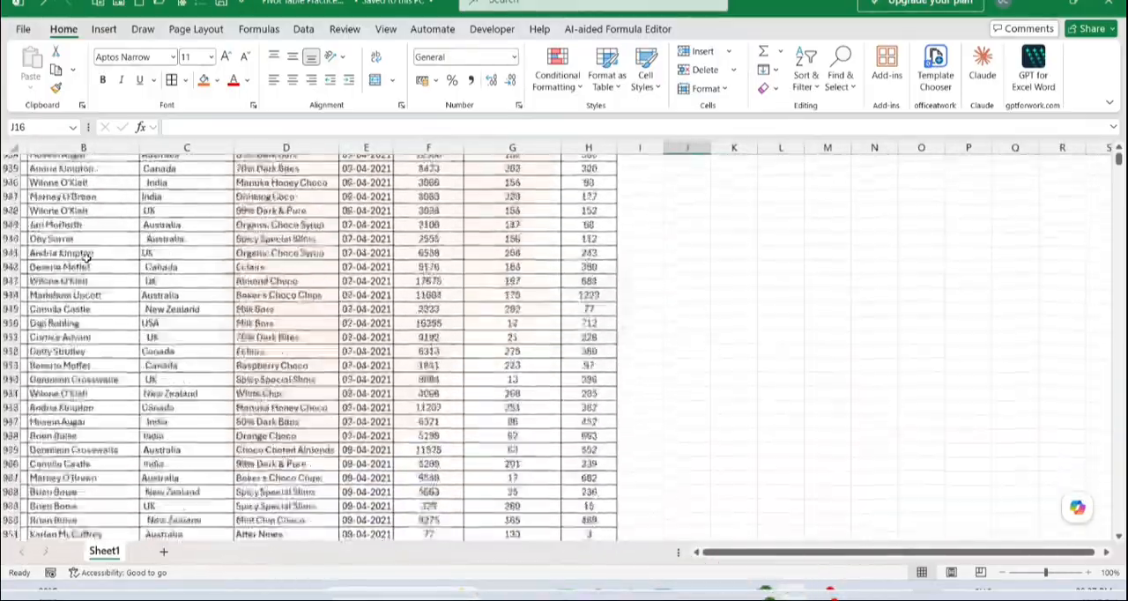
pyautogui.scroll(18, 85, 257)
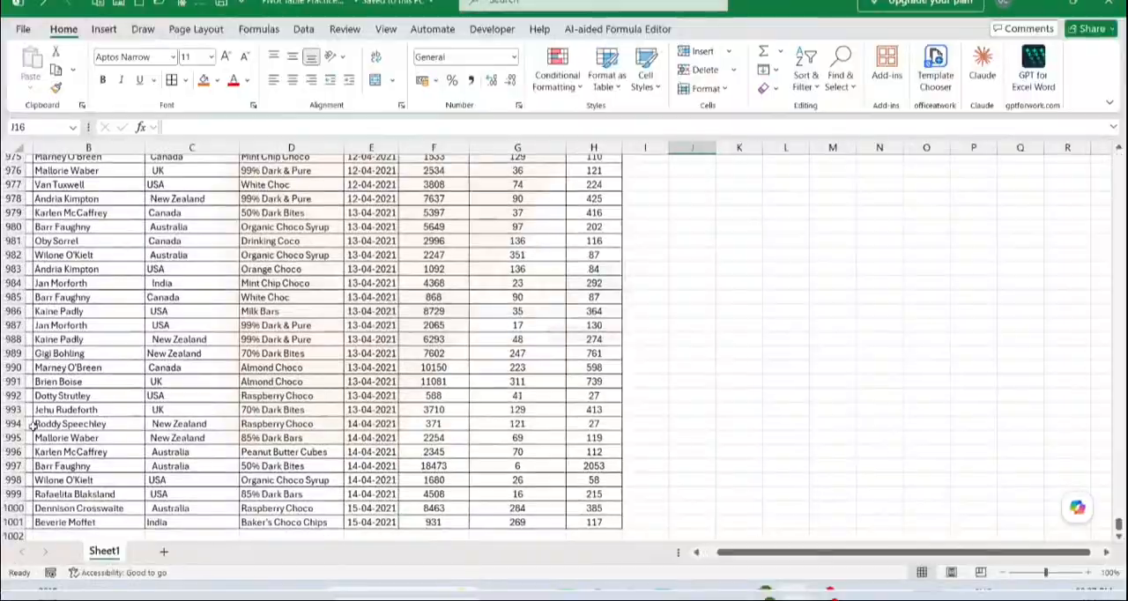
pyautogui.scroll(20, 88, 484)
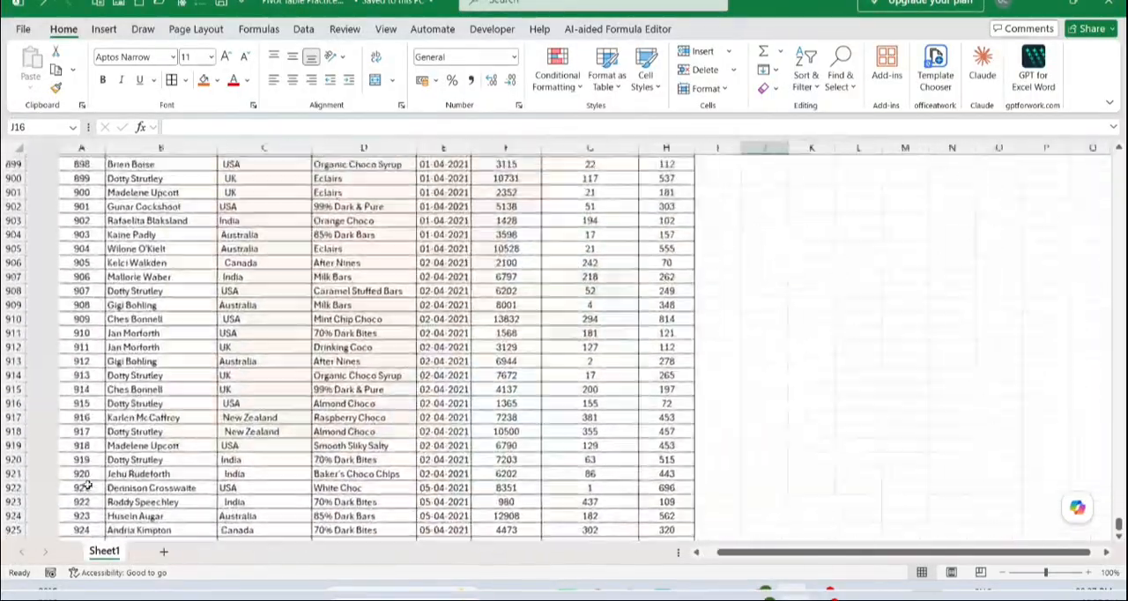
pyautogui.scroll(20, 88, 484)
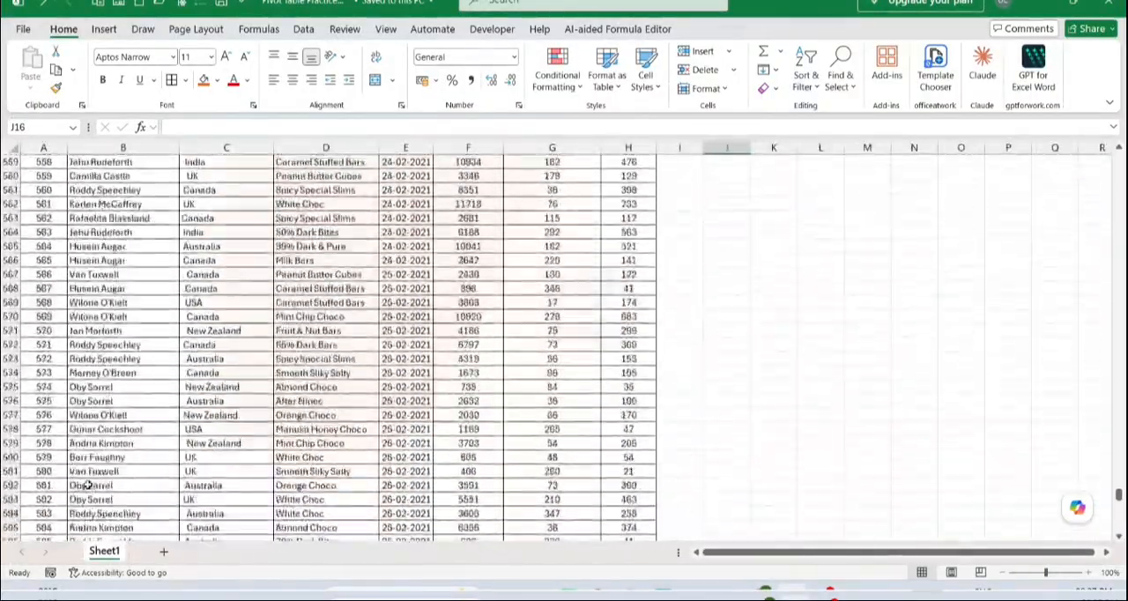
pyautogui.scroll(20, 88, 483)
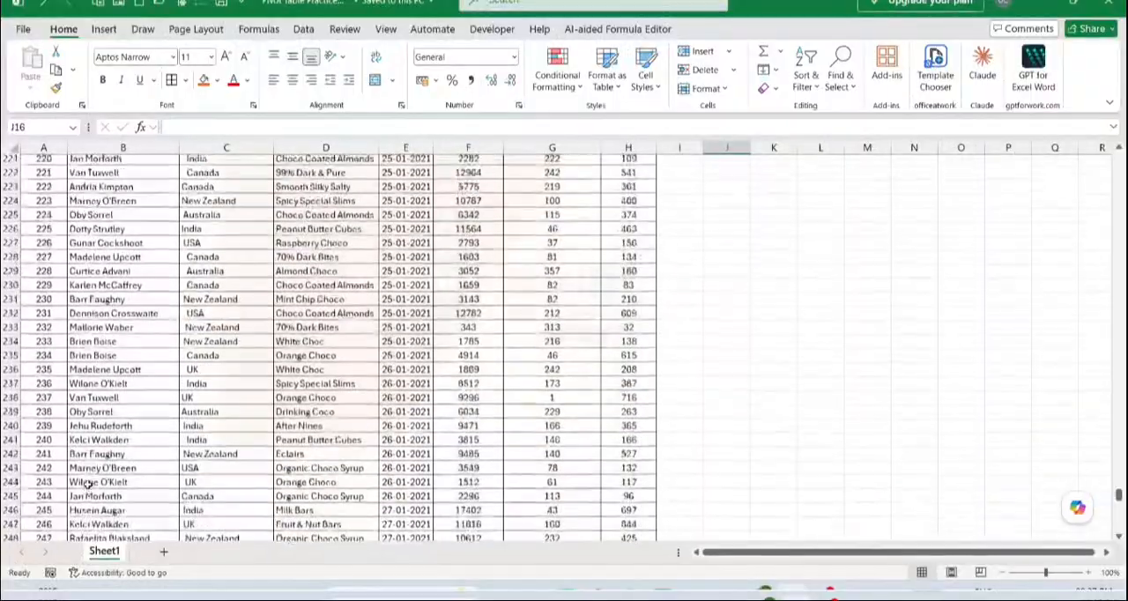
pyautogui.scroll(20, 88, 484)
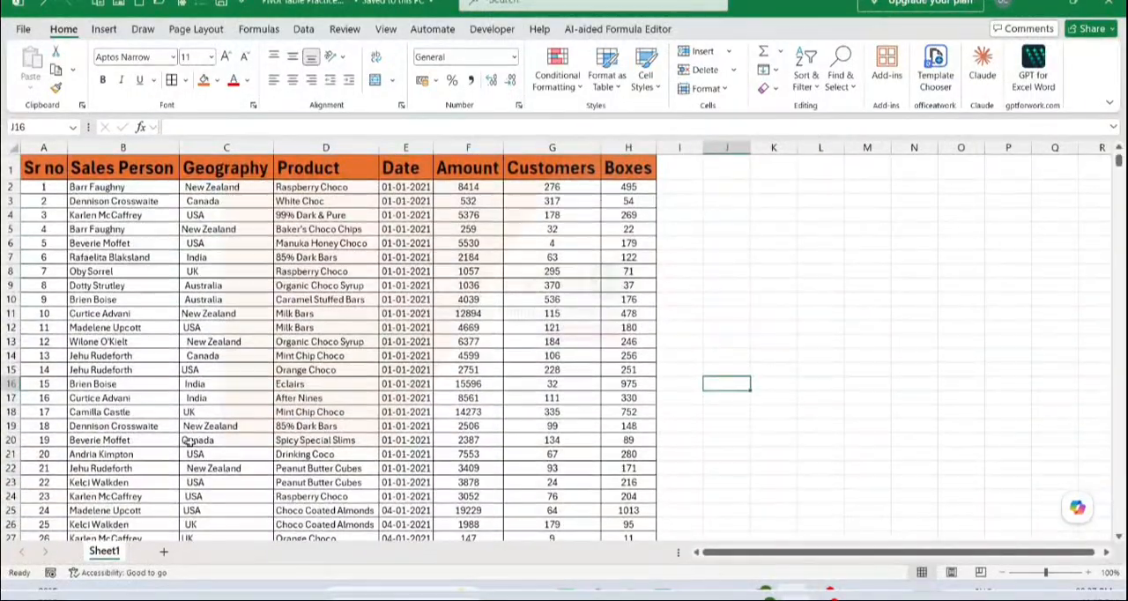
pyautogui.click(215, 381)
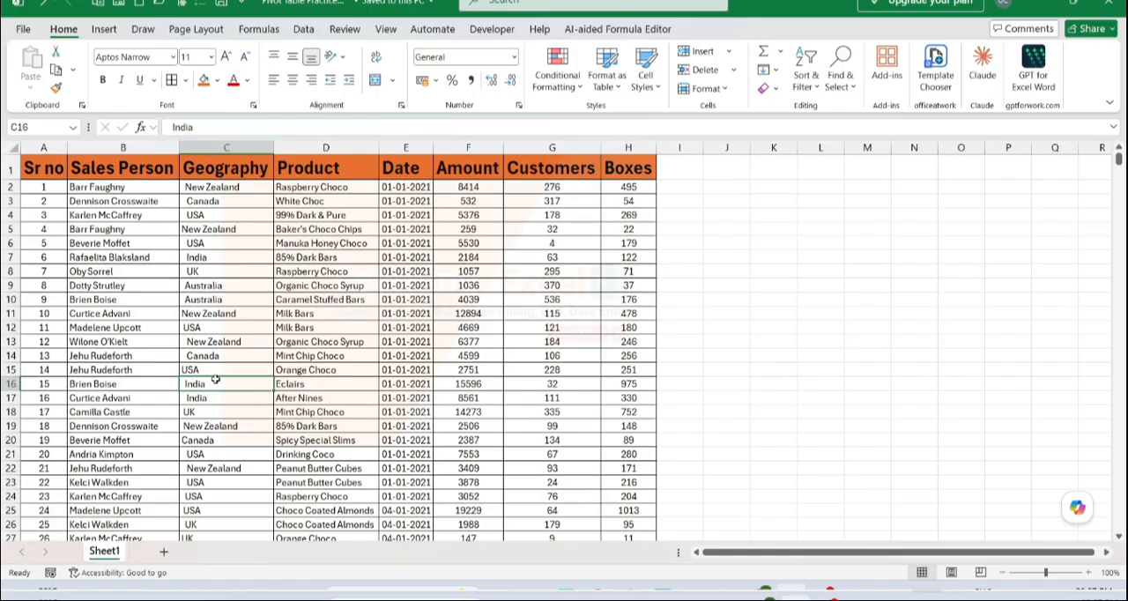
# Inspect the sales table column by column from Sr no to Boxes and skim its records
pyautogui.click(58, 171)
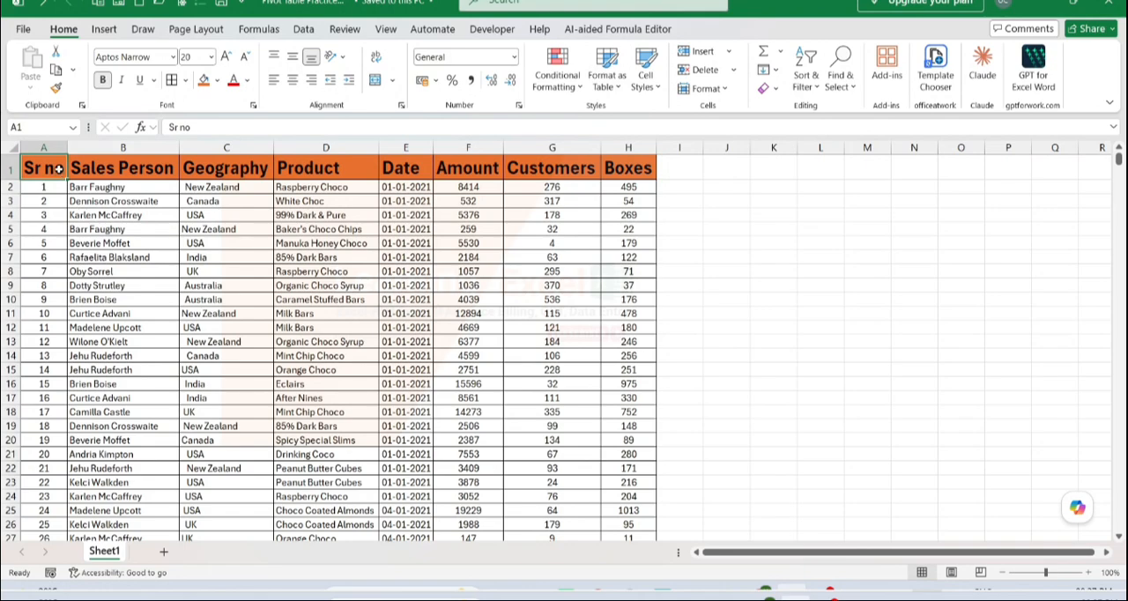
pyautogui.click(54, 148)
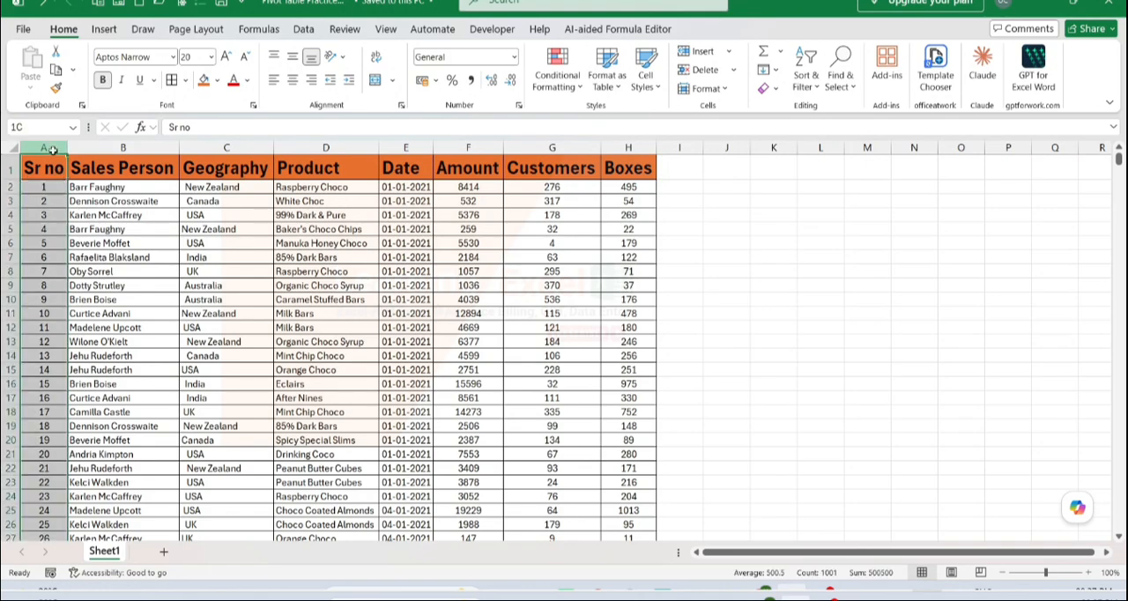
pyautogui.click(99, 148)
pyautogui.click(212, 146)
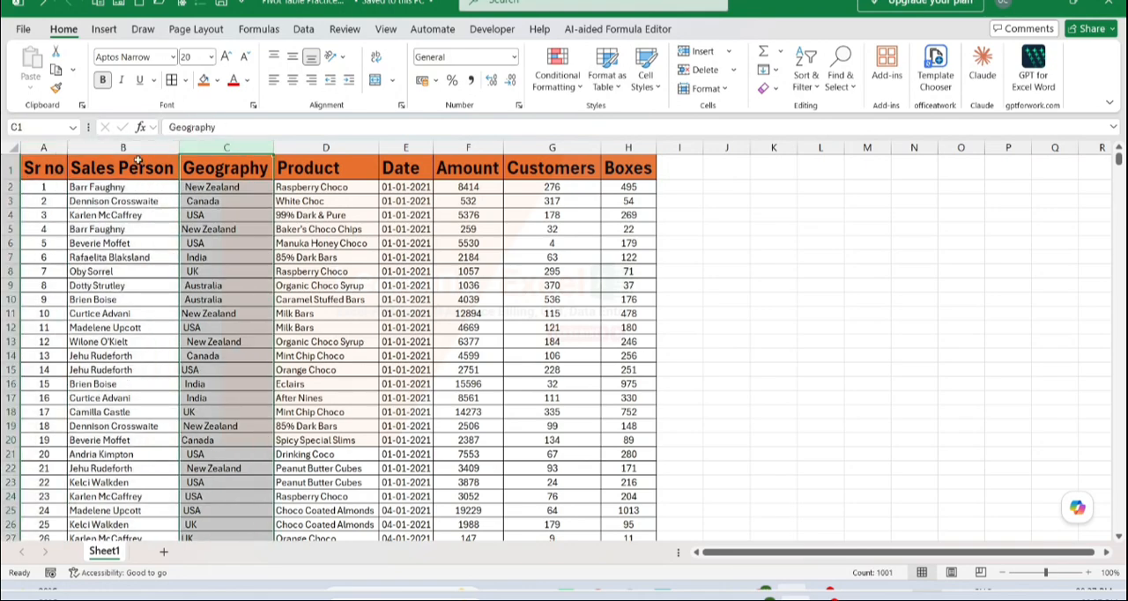
pyautogui.click(332, 147)
pyautogui.click(399, 146)
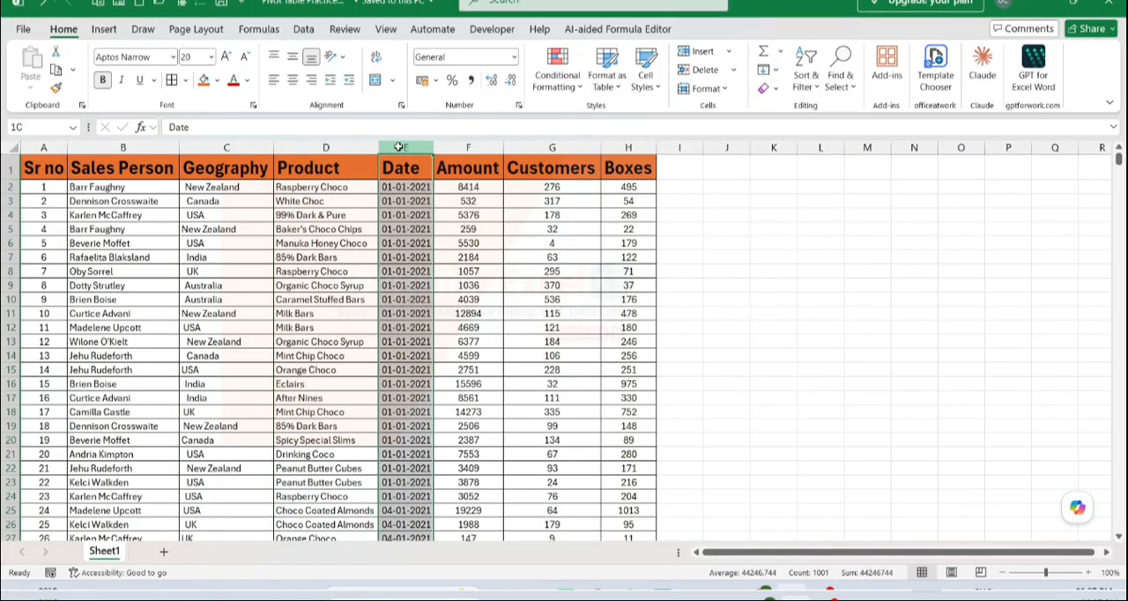
pyautogui.click(468, 146)
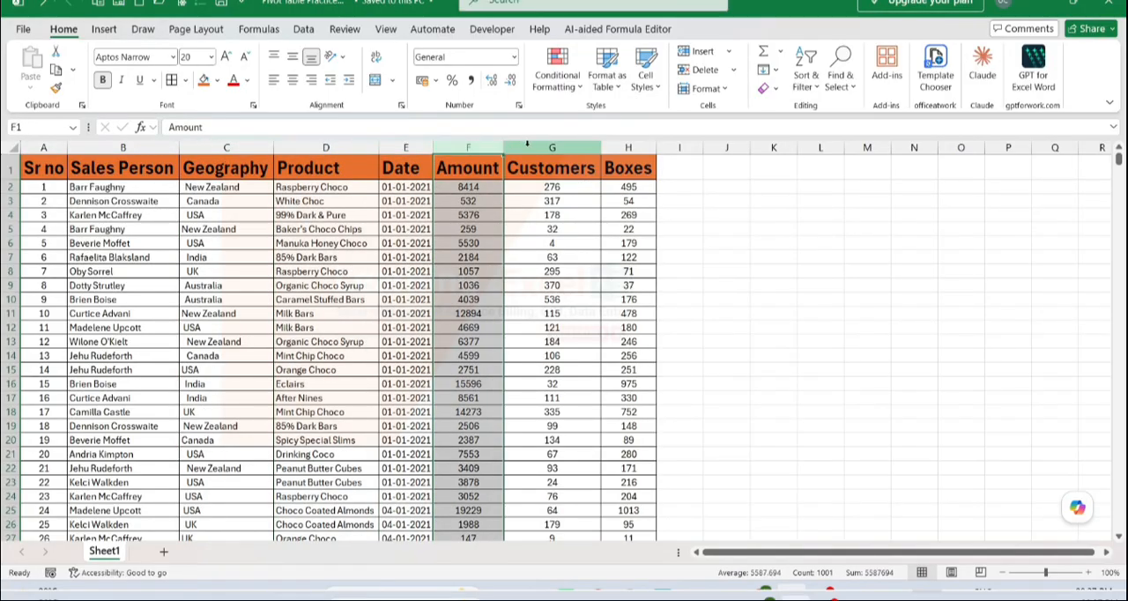
pyautogui.moveTo(527, 146); pyautogui.dragTo(675, 146)
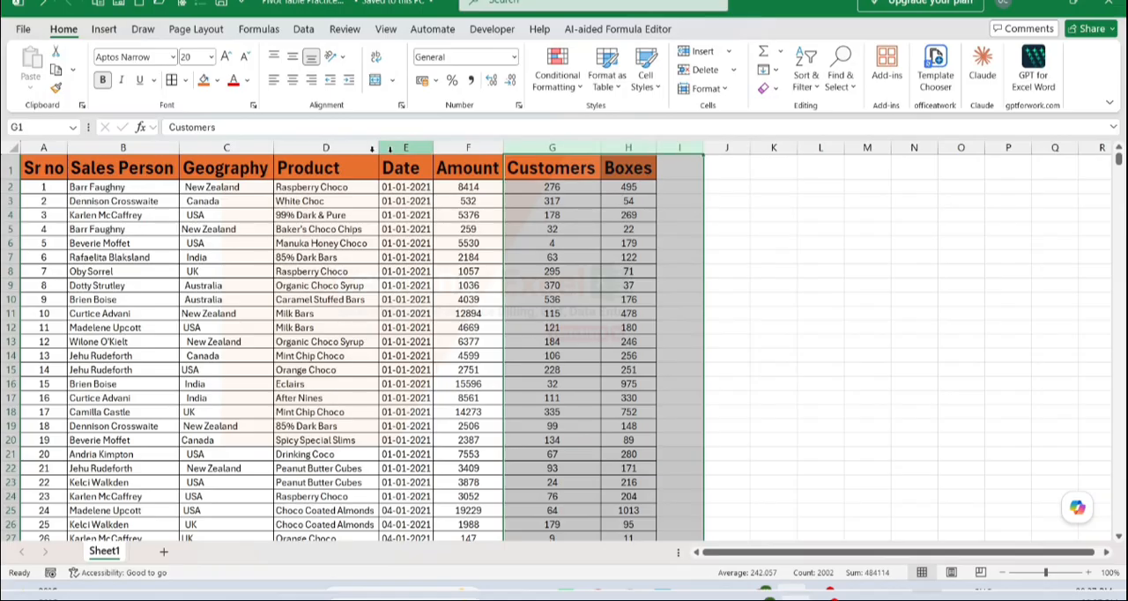
pyautogui.moveTo(45, 188); pyautogui.dragTo(176, 298)
pyautogui.click(405, 299)
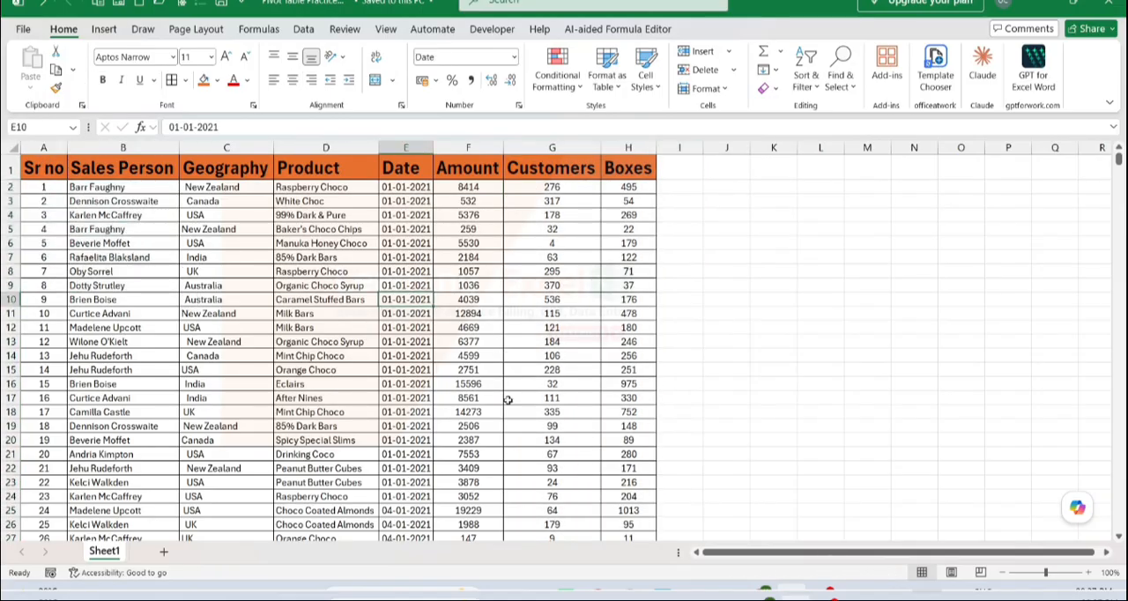
pyautogui.scroll(-20, 508, 399)
pyautogui.scroll(-20, 508, 401)
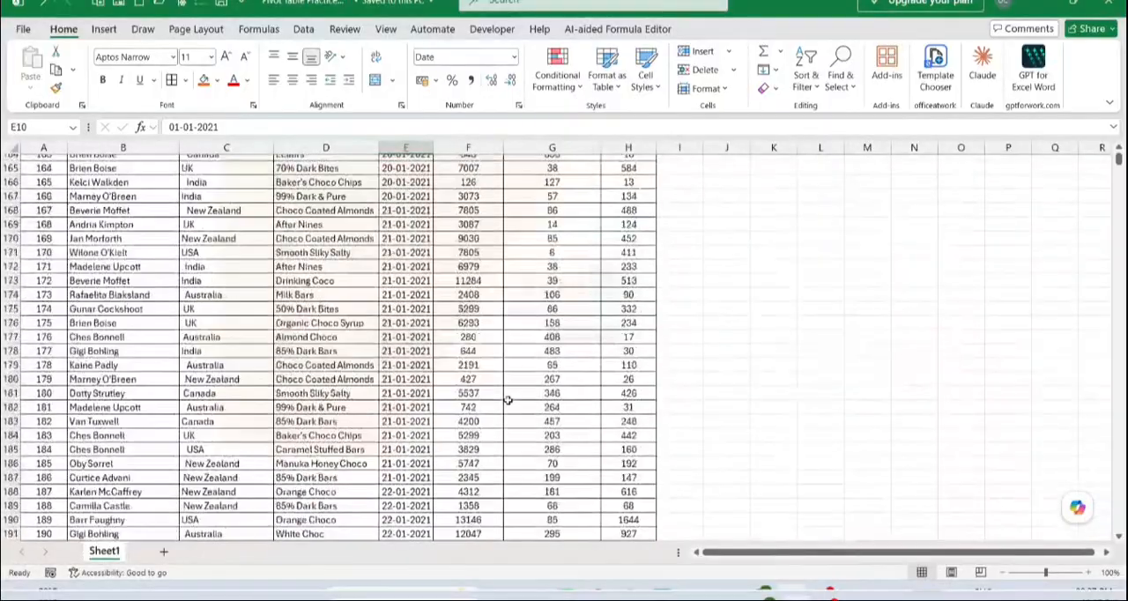
pyautogui.scroll(20, 508, 400)
pyautogui.scroll(20, 509, 400)
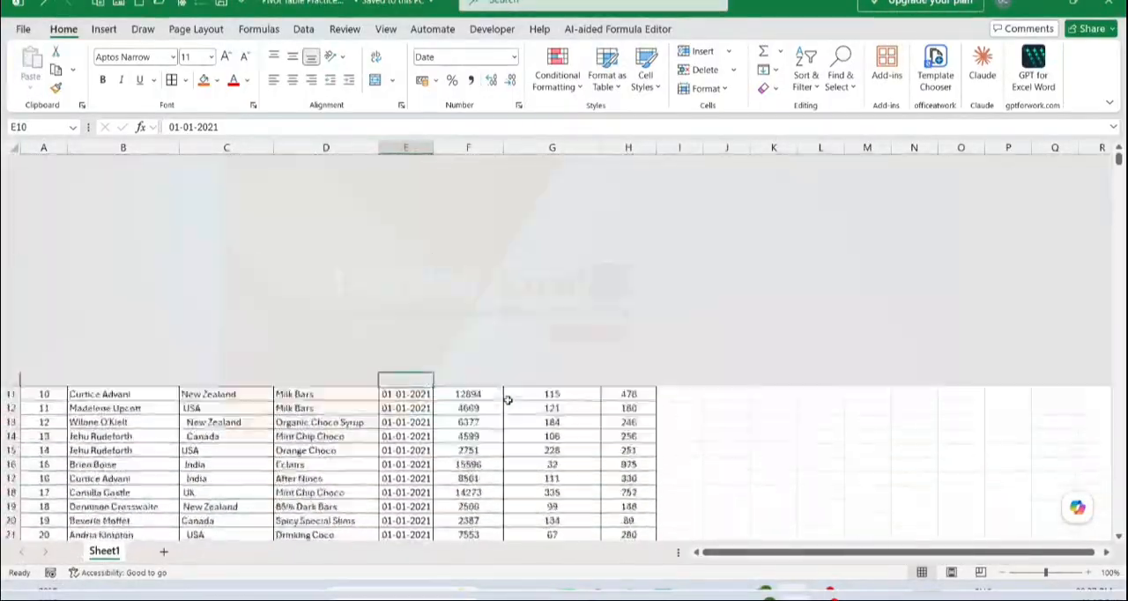
# Review the Sr no, Sales Person, Geography, Product, Date, Amount, Customers and Boxes columns once more
pyautogui.click(127, 188)
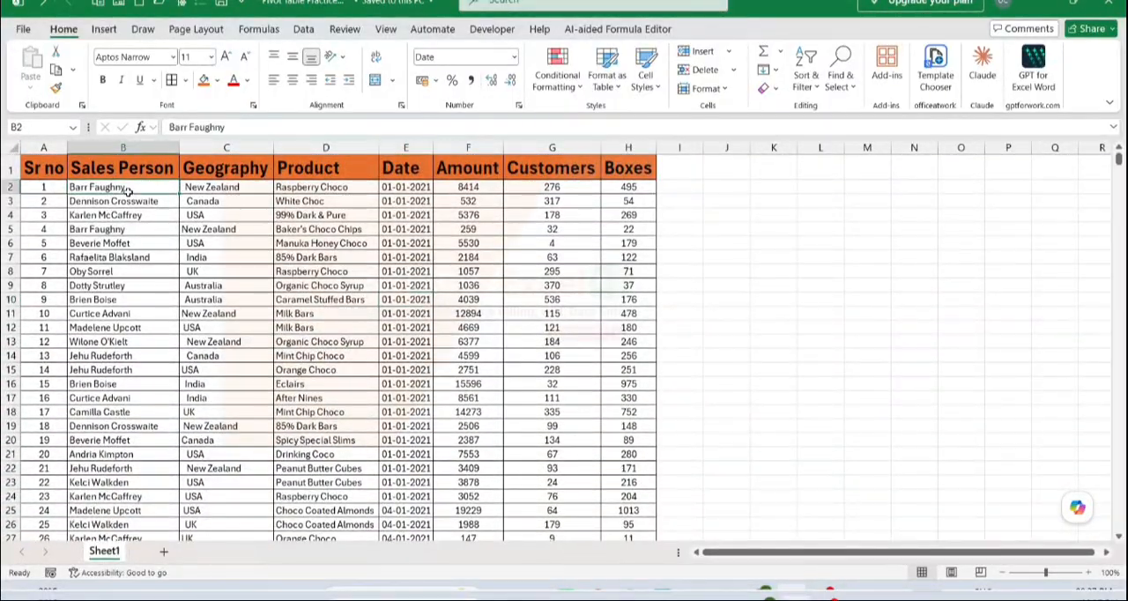
pyautogui.click(56, 166)
pyautogui.moveTo(55, 167); pyautogui.dragTo(106, 159)
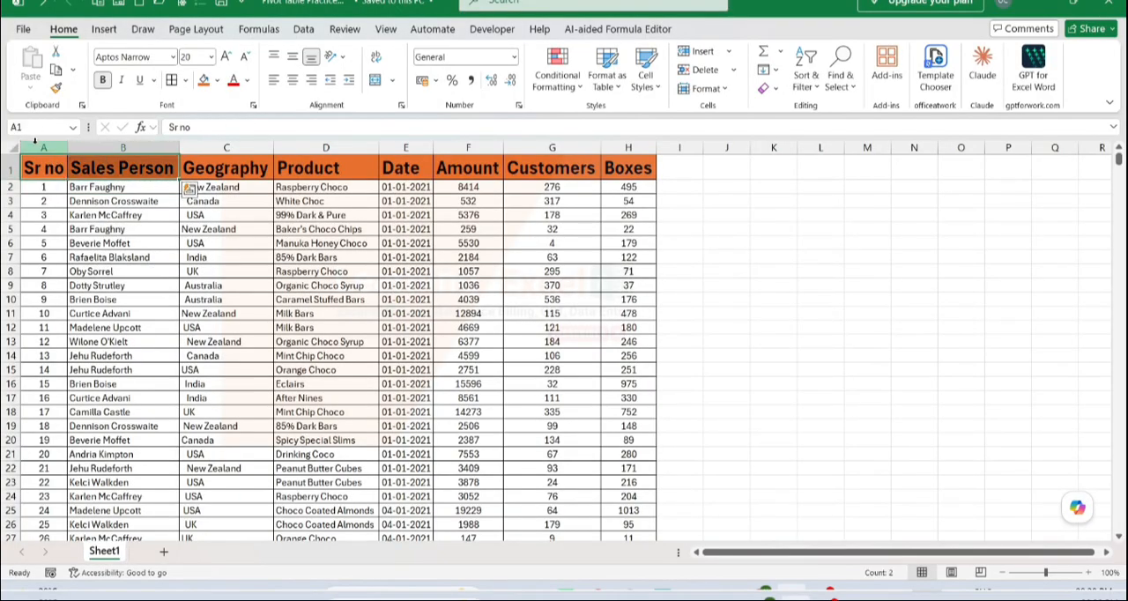
pyautogui.click(101, 147)
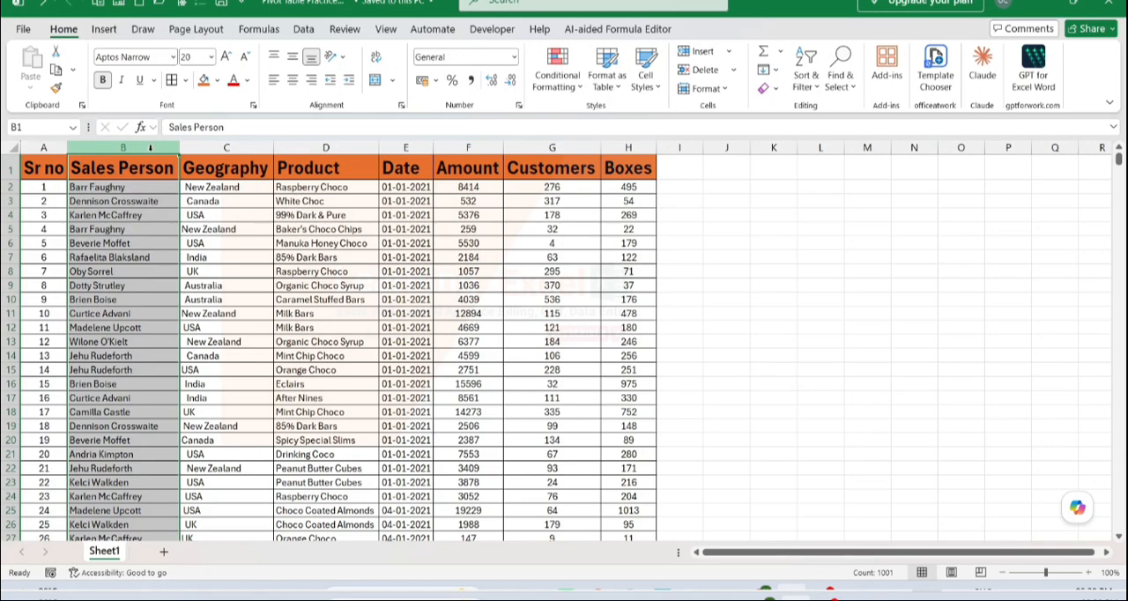
pyautogui.click(225, 147)
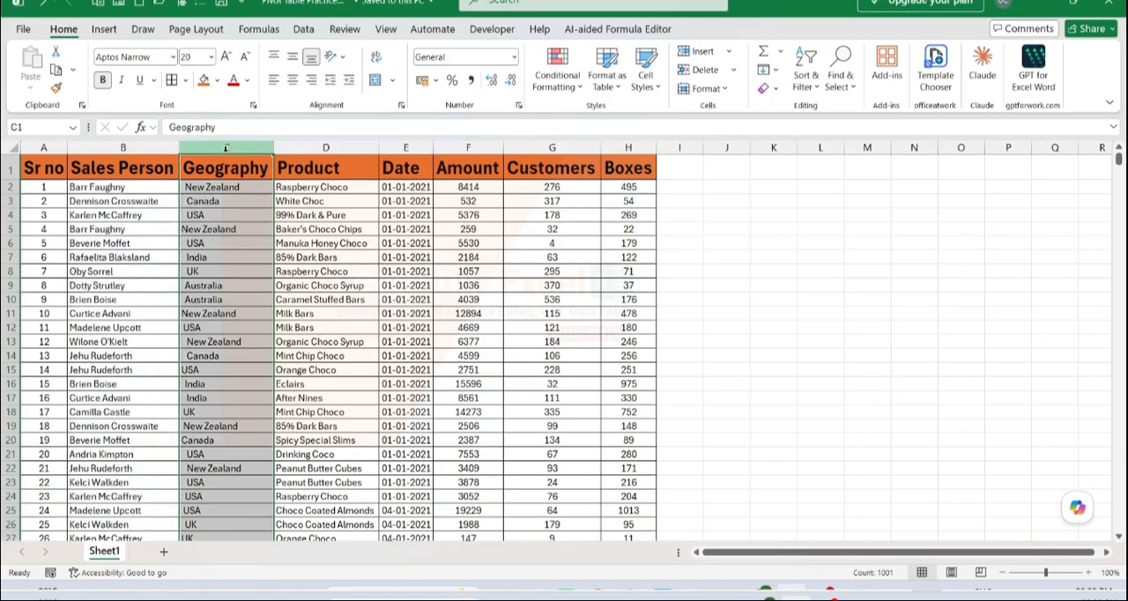
pyautogui.click(309, 147)
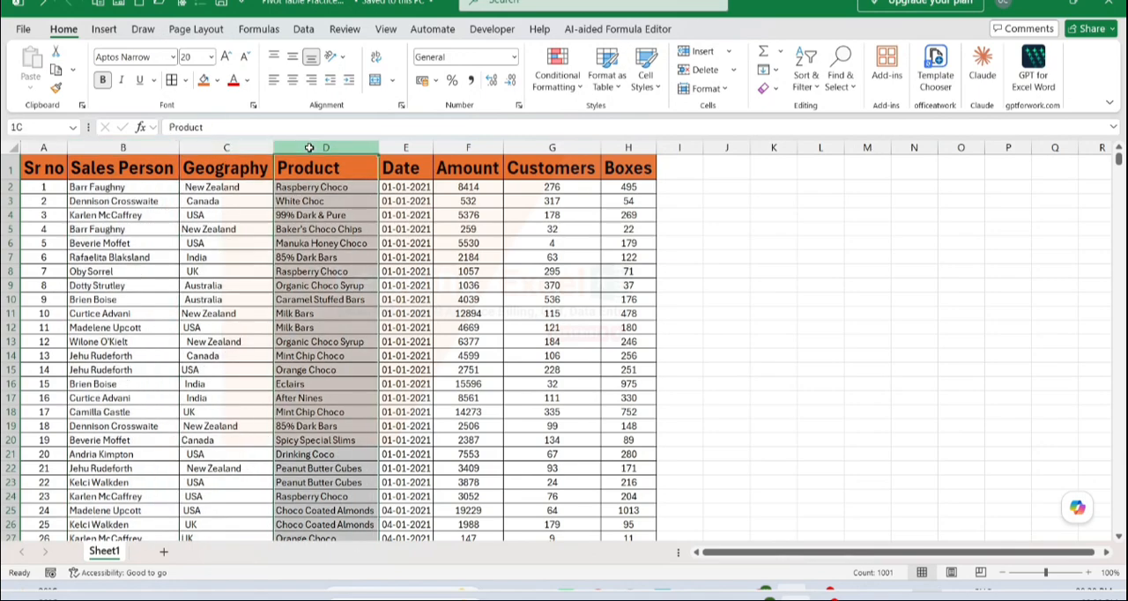
pyautogui.click(391, 146)
pyautogui.click(460, 144)
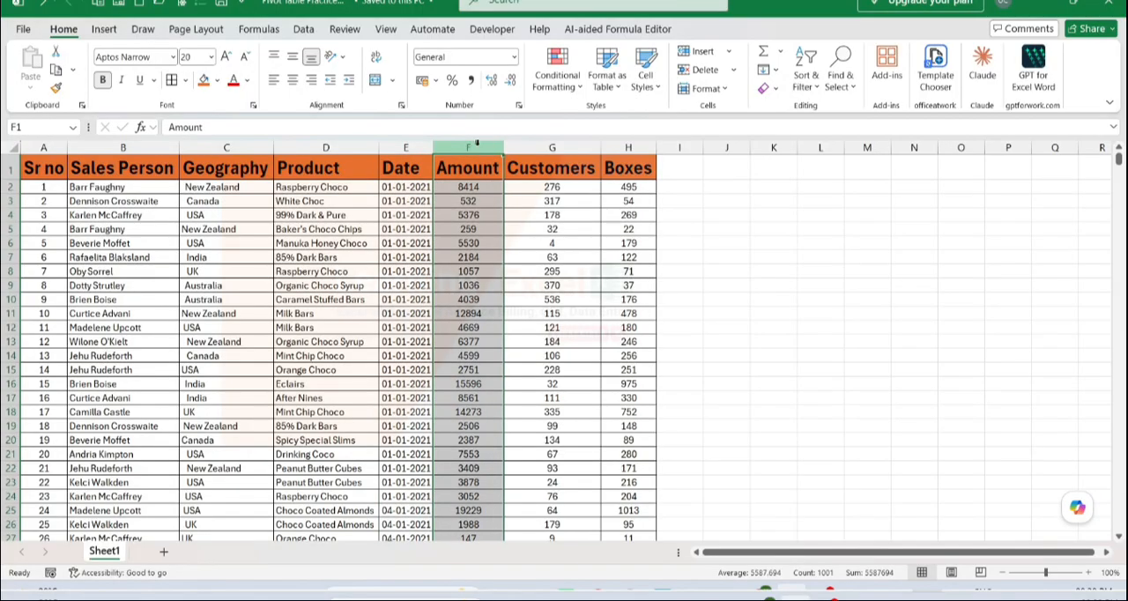
pyautogui.click(514, 145)
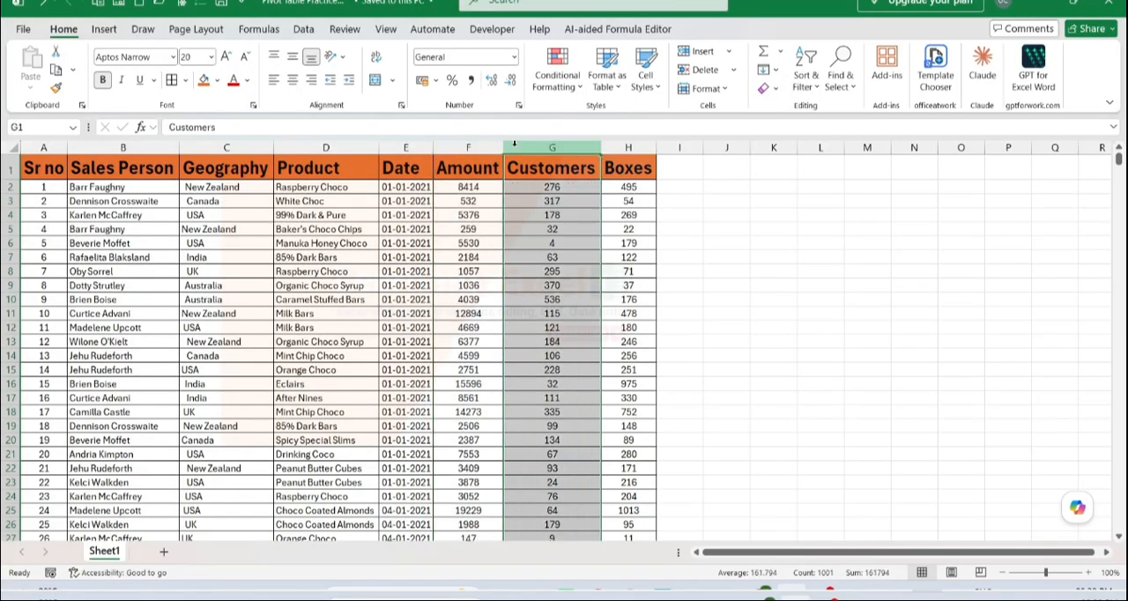
pyautogui.click(622, 147)
# Select the whole sales data table, including its header row
pyautogui.click(151, 215)
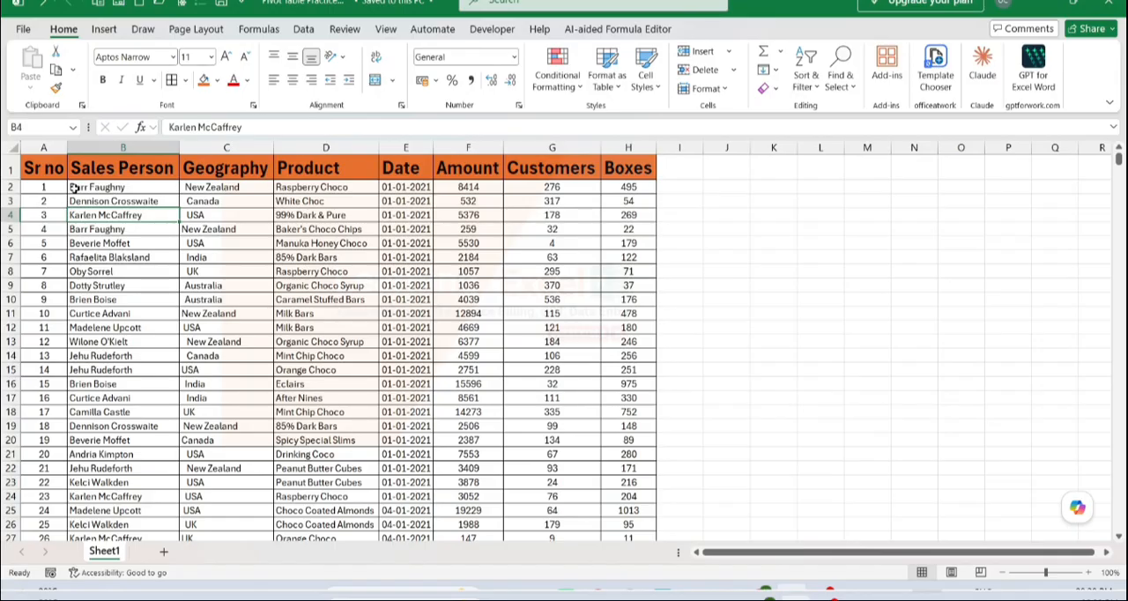
pyautogui.click(135, 186)
pyautogui.hotkey('ctrl', 'a')
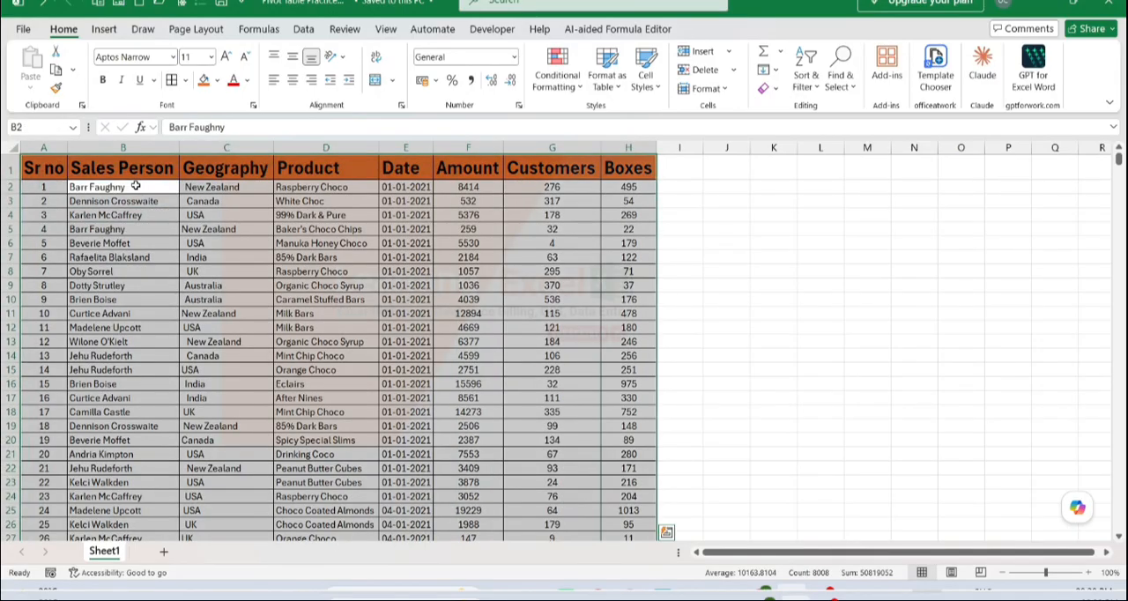
# Create a PivotTable in a new worksheet from columns B to H, Sales Person through Boxes
pyautogui.moveTo(141, 147); pyautogui.dragTo(620, 146)
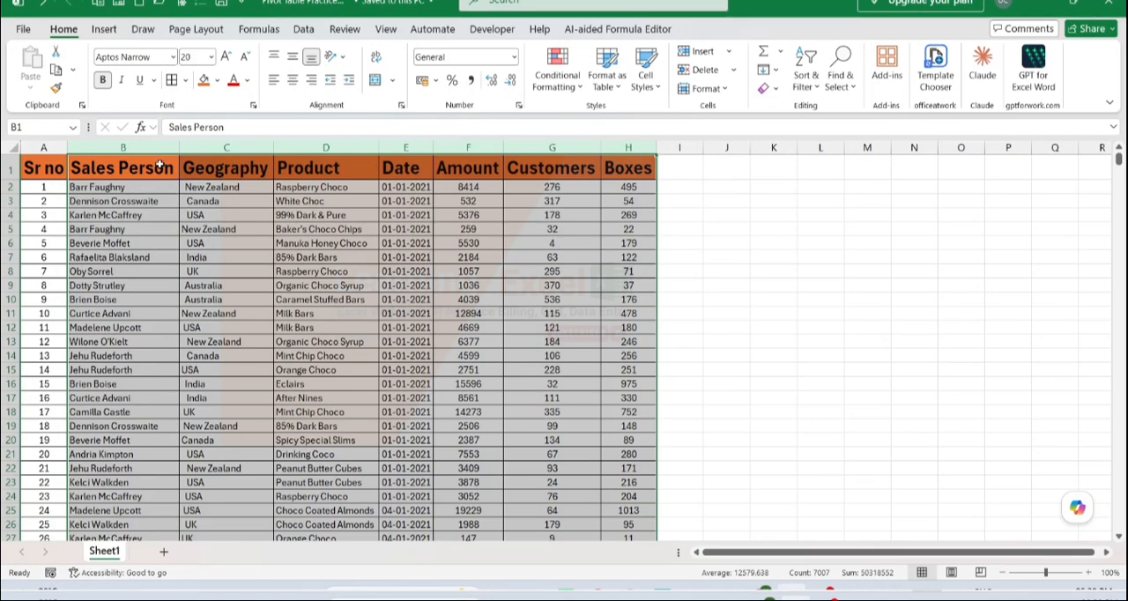
pyautogui.click(104, 29)
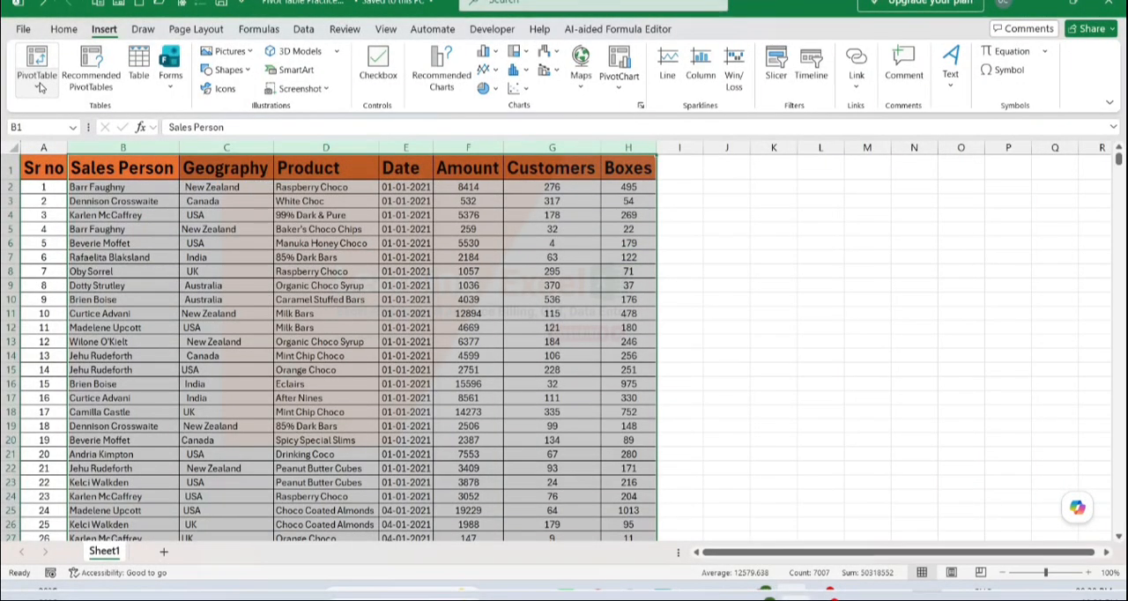
pyautogui.click(39, 85)
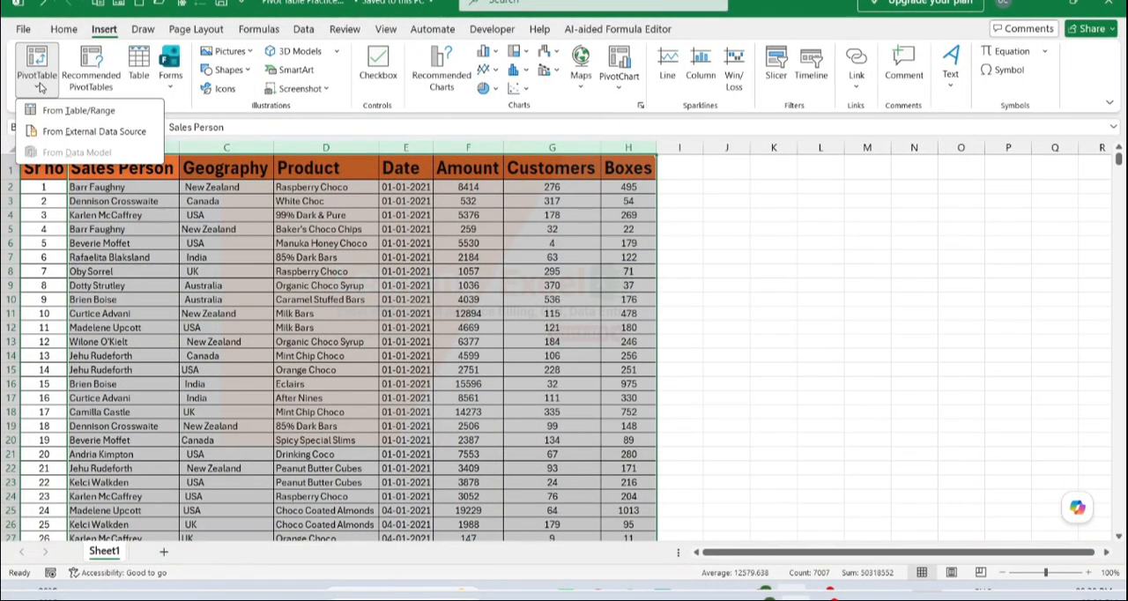
pyautogui.click(97, 120)
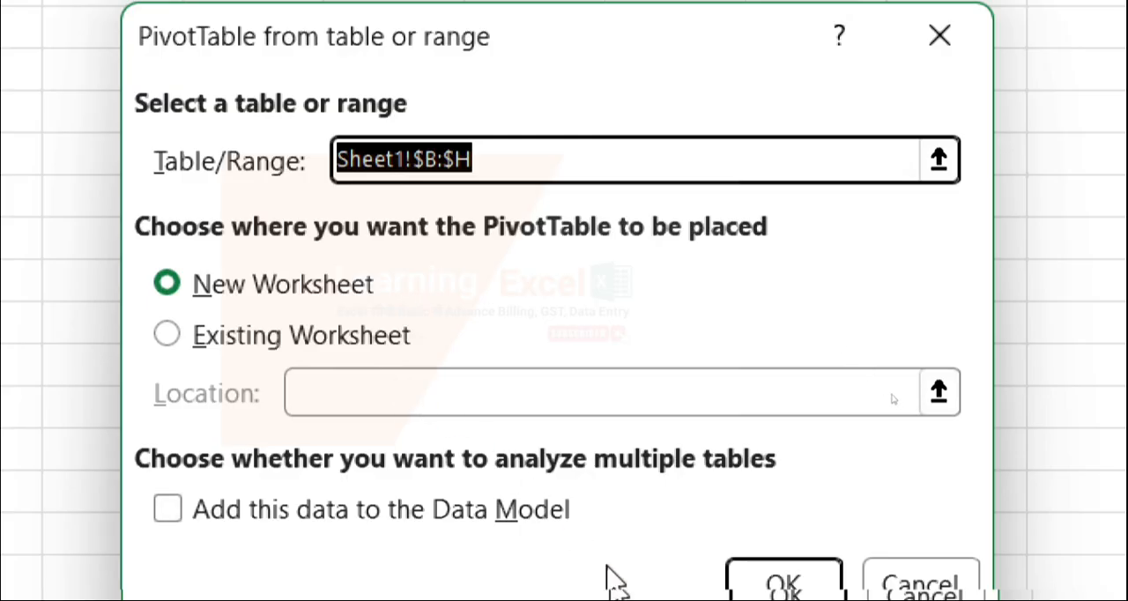
pyautogui.click(767, 512)
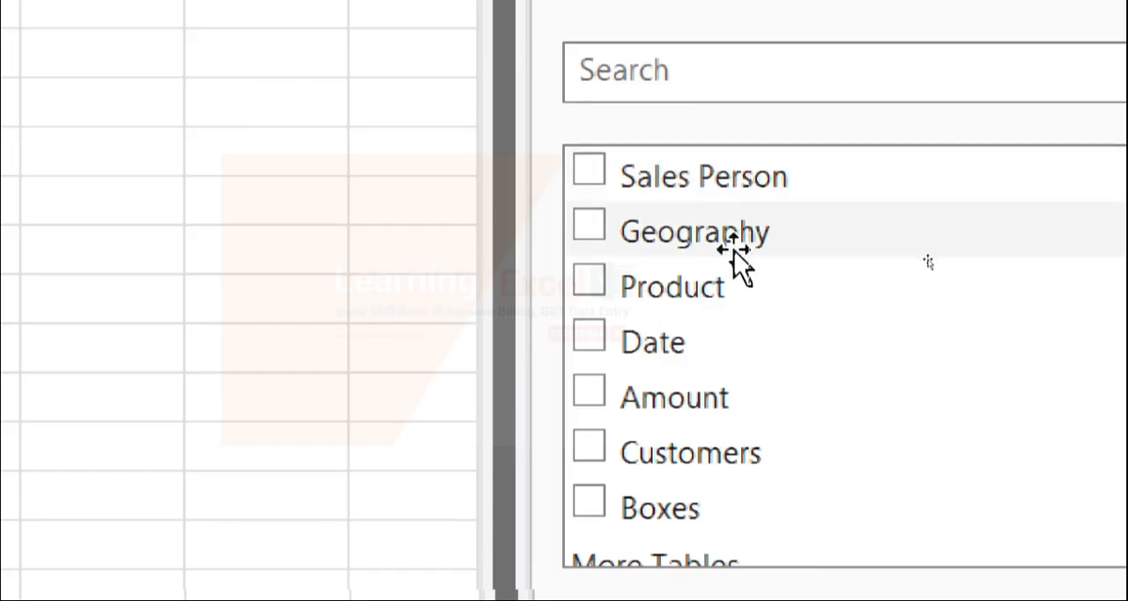
# Check the available PivotTable fields against the source columns on Sheet1
pyautogui.scroll(-1, 739, 293)
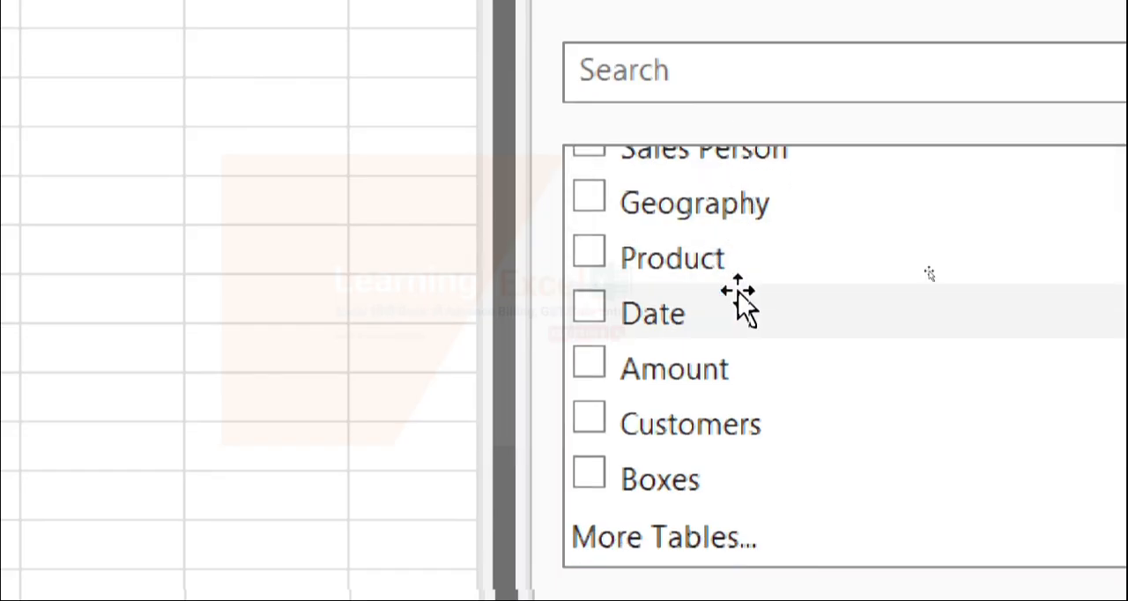
pyautogui.scroll(1, 755, 269)
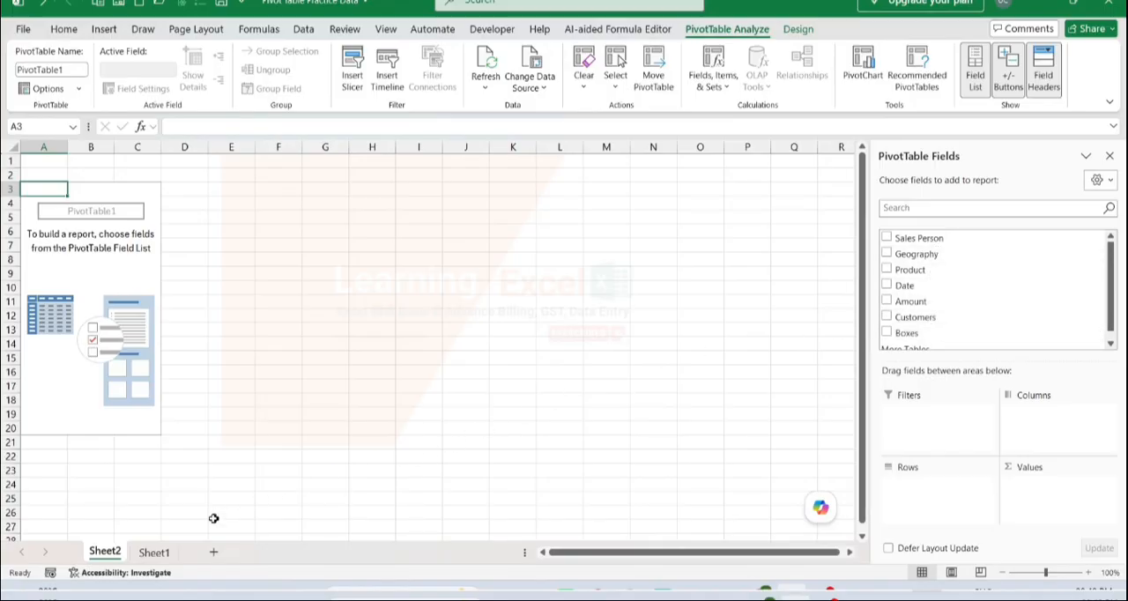
pyautogui.click(155, 553)
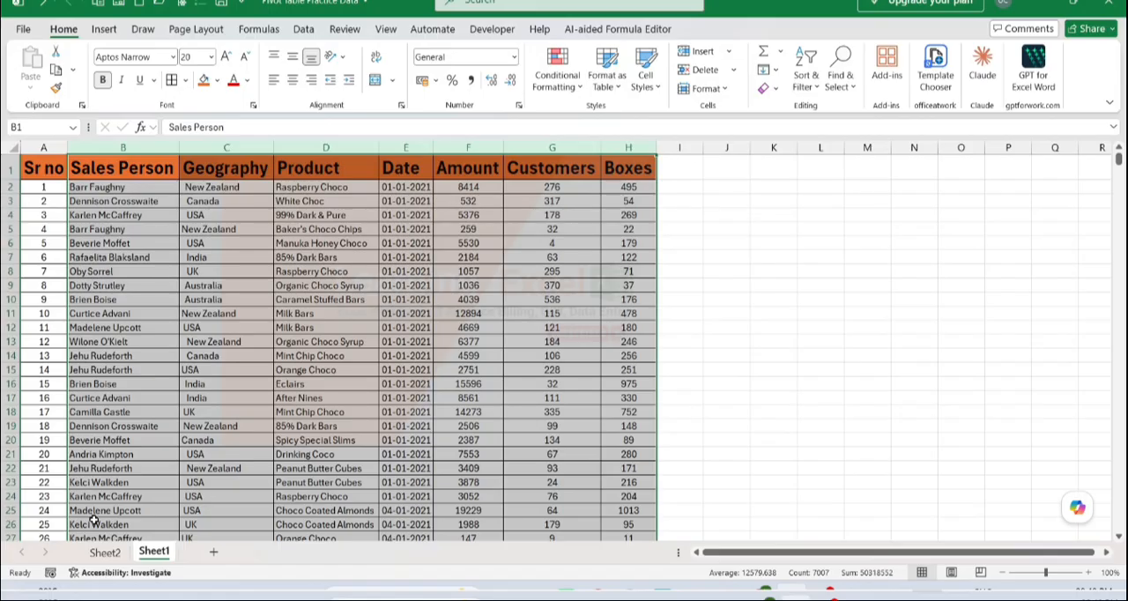
# Return to the PivotTable on Sheet2 and show its fields and areas sections side by side
pyautogui.click(104, 552)
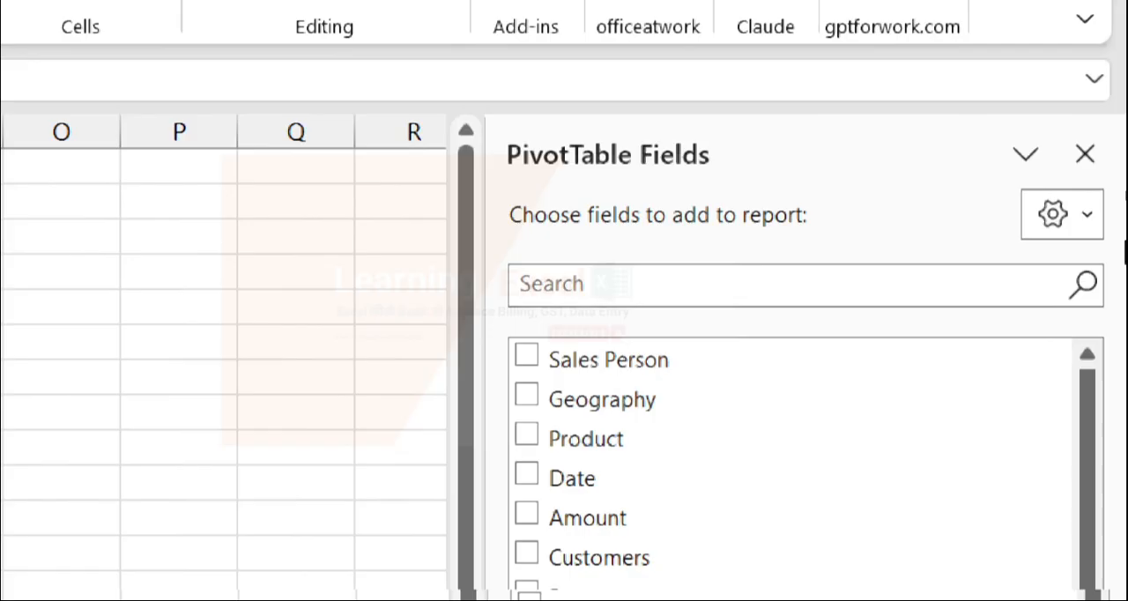
pyautogui.click(1063, 224)
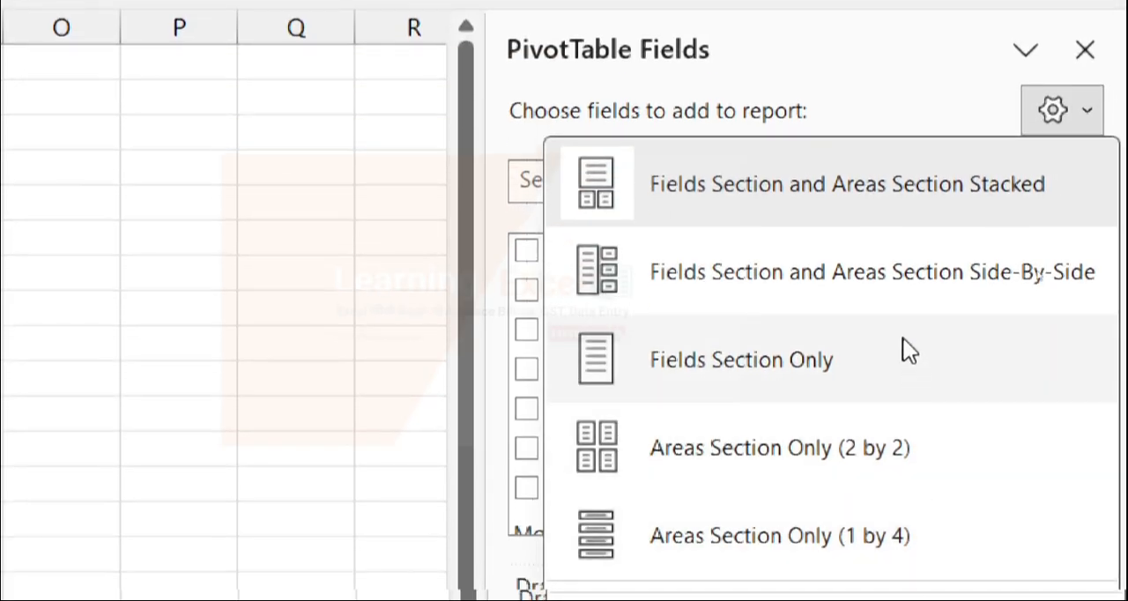
pyautogui.click(890, 336)
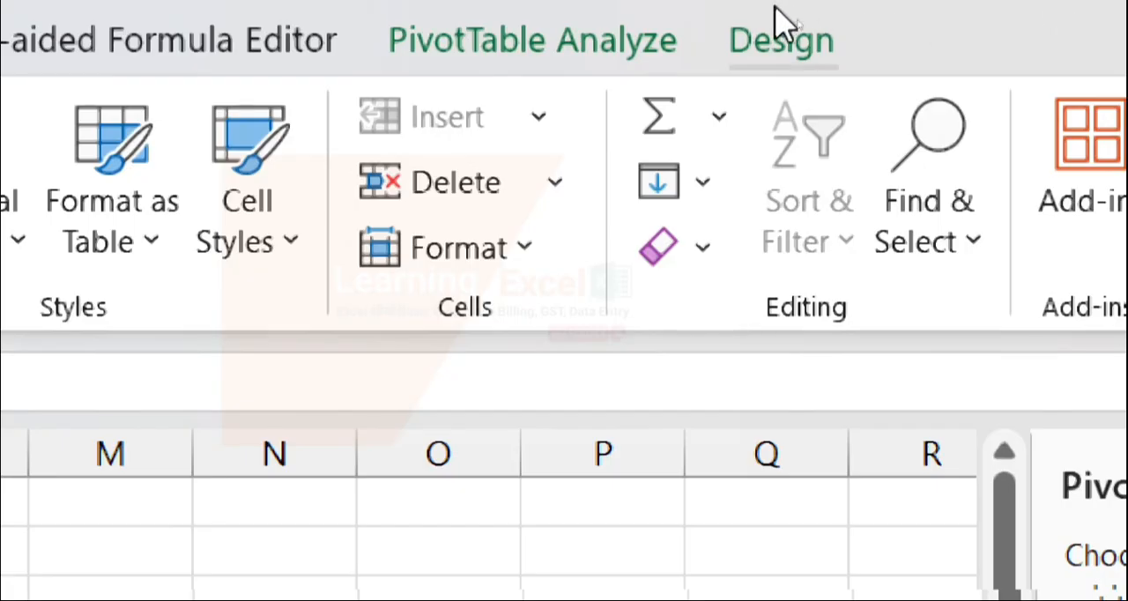
# Look over the commands available for analyzing and designing the PivotTable
pyautogui.click(528, 57)
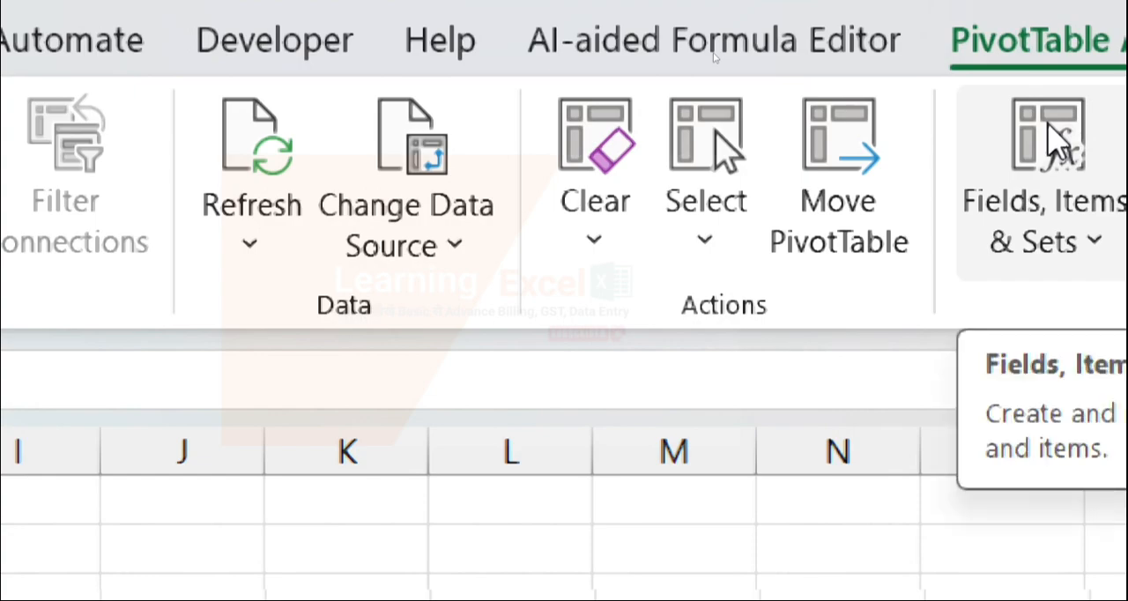
pyautogui.click(934, 50)
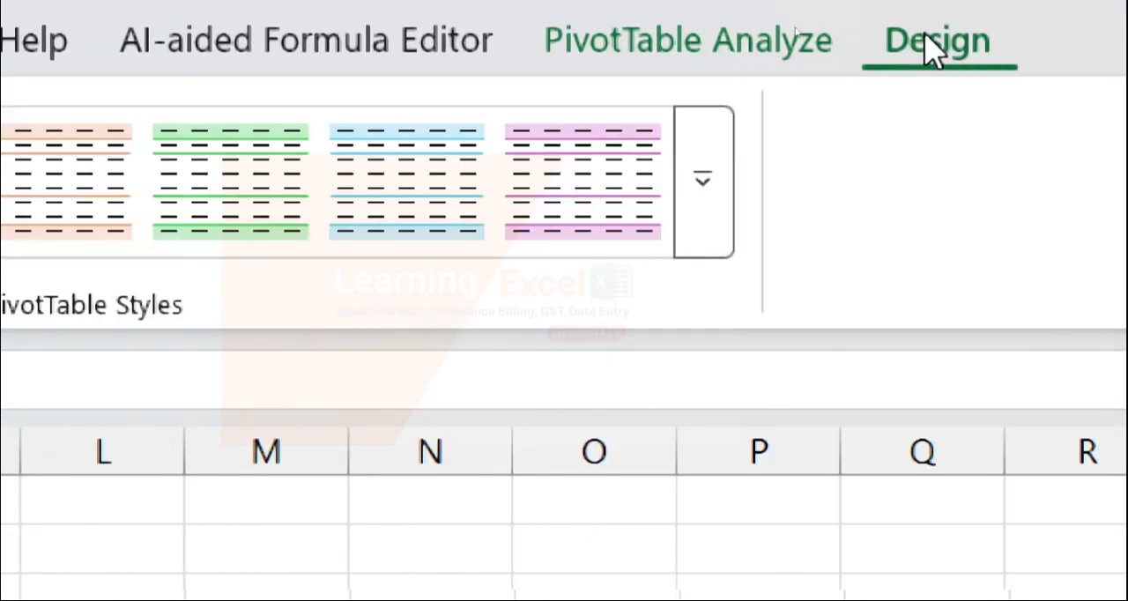
pyautogui.click(726, 50)
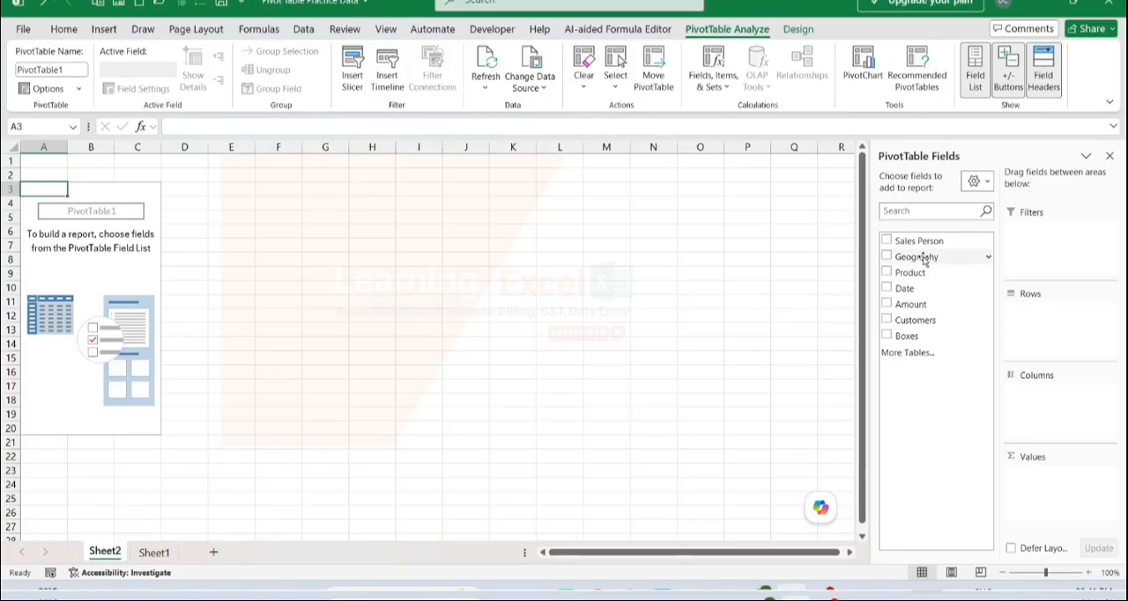
# Place the Geography field in the PivotTable's Rows area and look through the resulting row labels
pyautogui.moveTo(929, 256); pyautogui.dragTo(1034, 325)
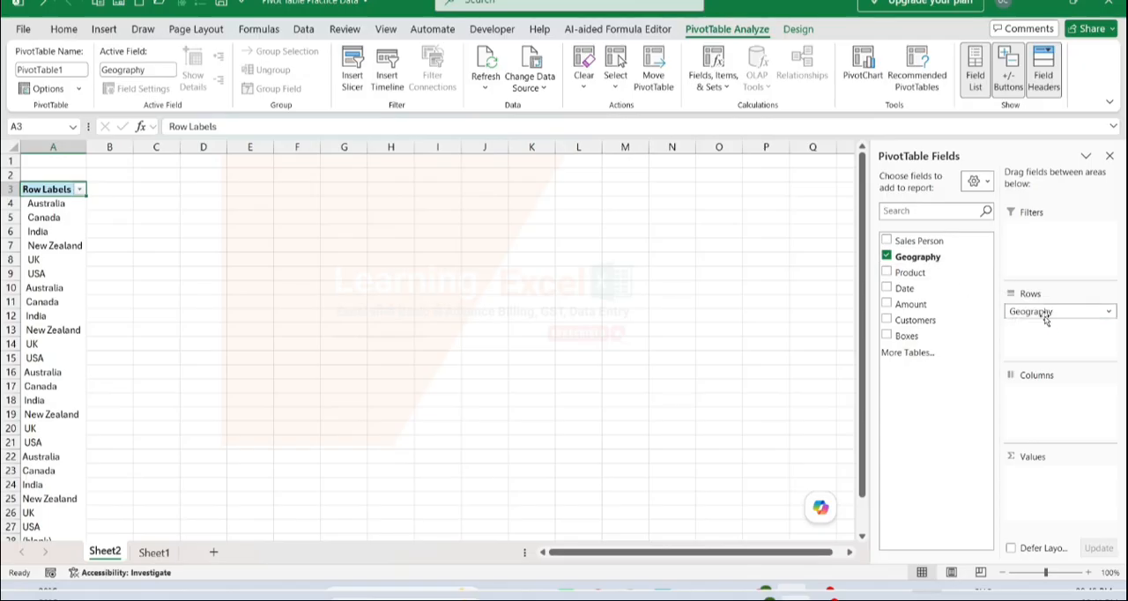
pyautogui.moveTo(1027, 314); pyautogui.dragTo(911, 263)
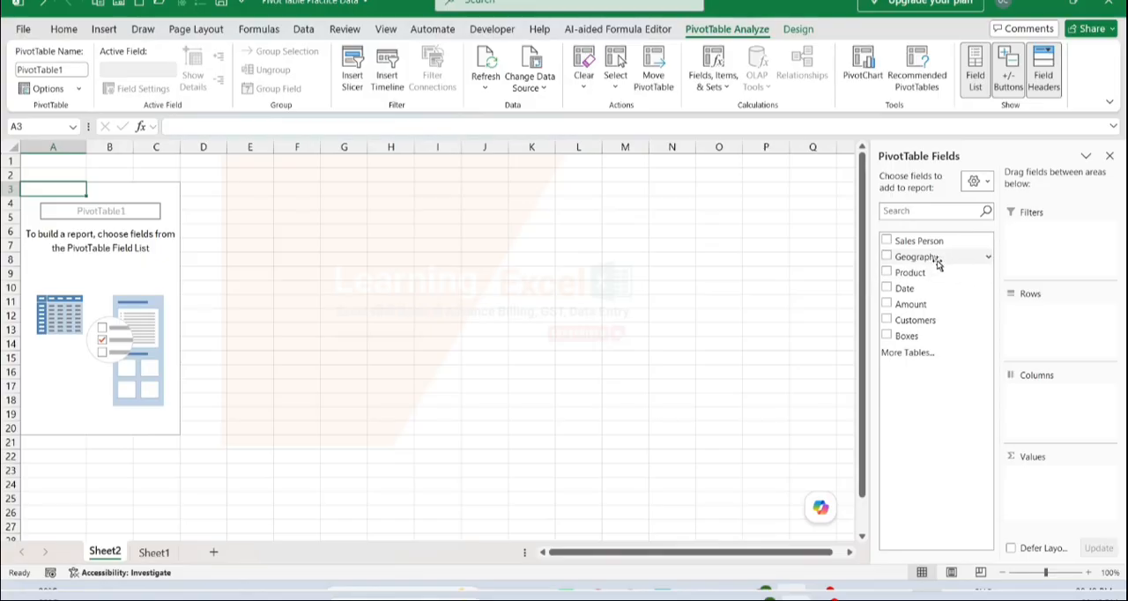
pyautogui.moveTo(937, 265); pyautogui.dragTo(1064, 329)
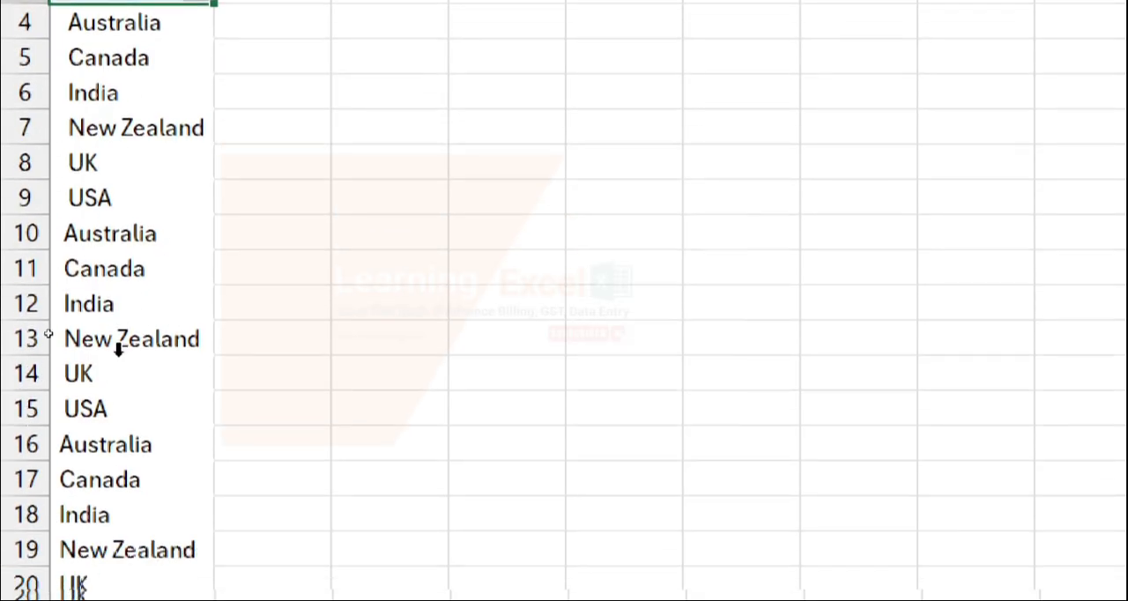
pyautogui.scroll(-3, 108, 453)
pyautogui.scroll(-2, 111, 456)
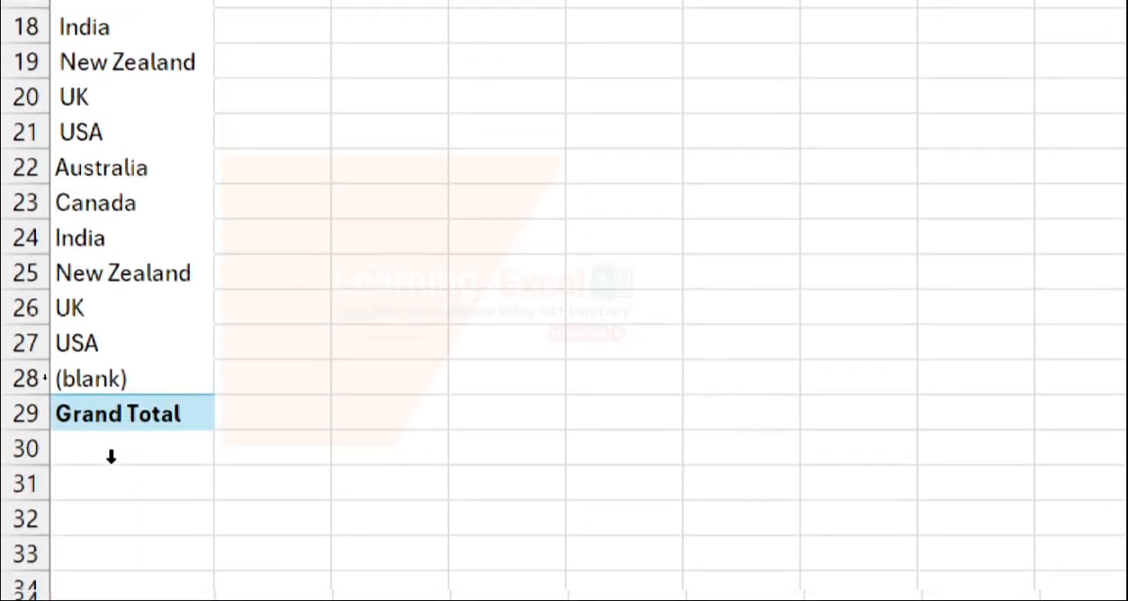
pyautogui.scroll(2, 114, 455)
pyautogui.scroll(1, 112, 454)
pyautogui.scroll(-2, 112, 455)
pyautogui.scroll(4, 112, 455)
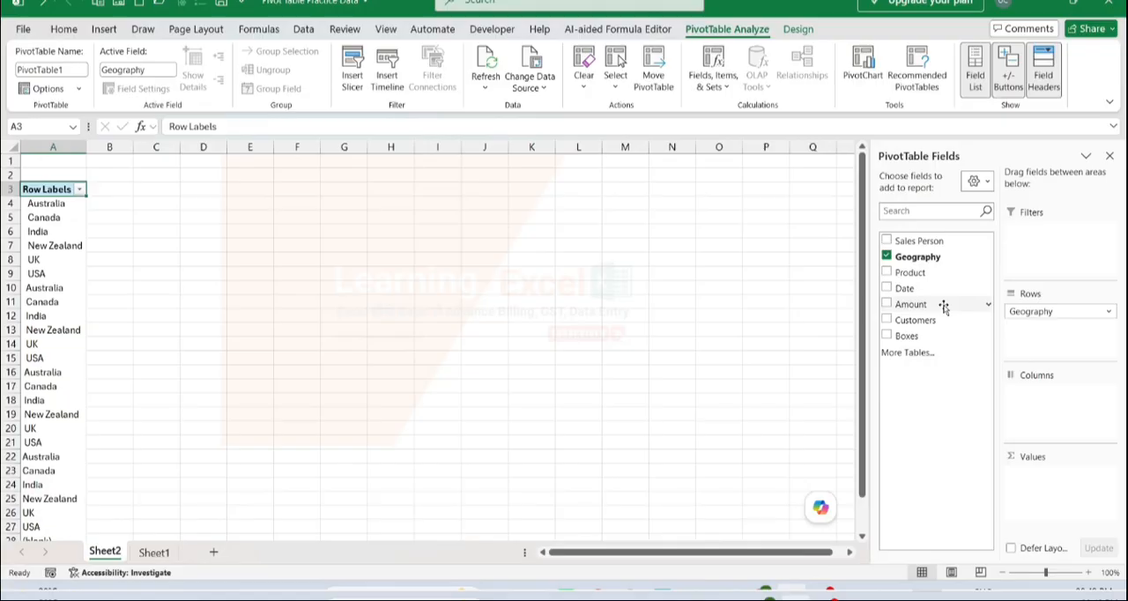
# Add the Amount field to the PivotTable's Values area as a sum
pyautogui.moveTo(943, 305); pyautogui.dragTo(1032, 477)
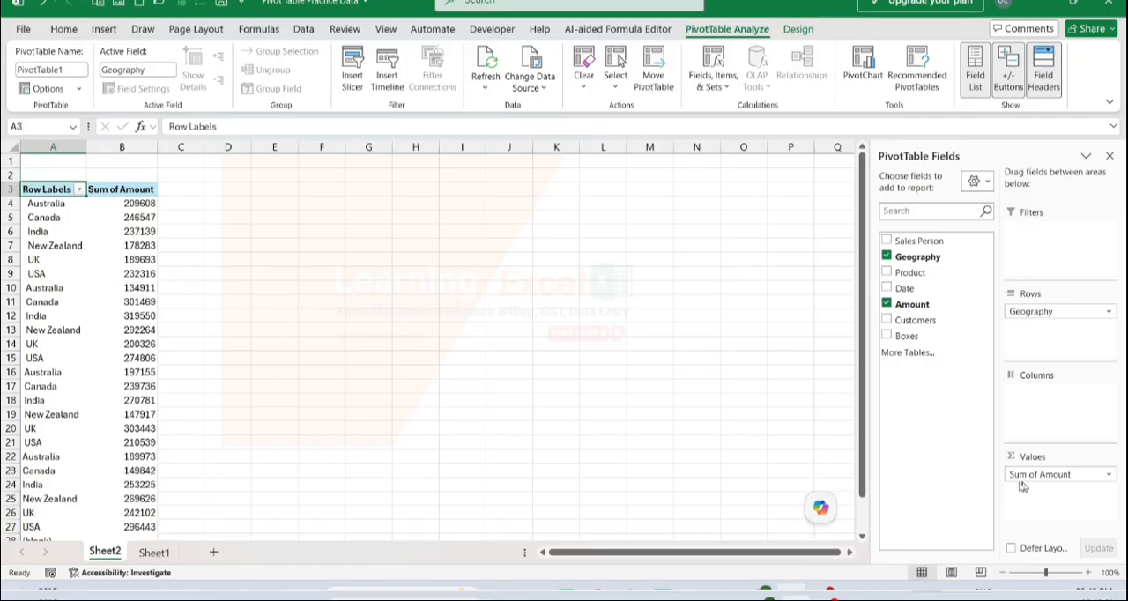
pyautogui.click(87, 217)
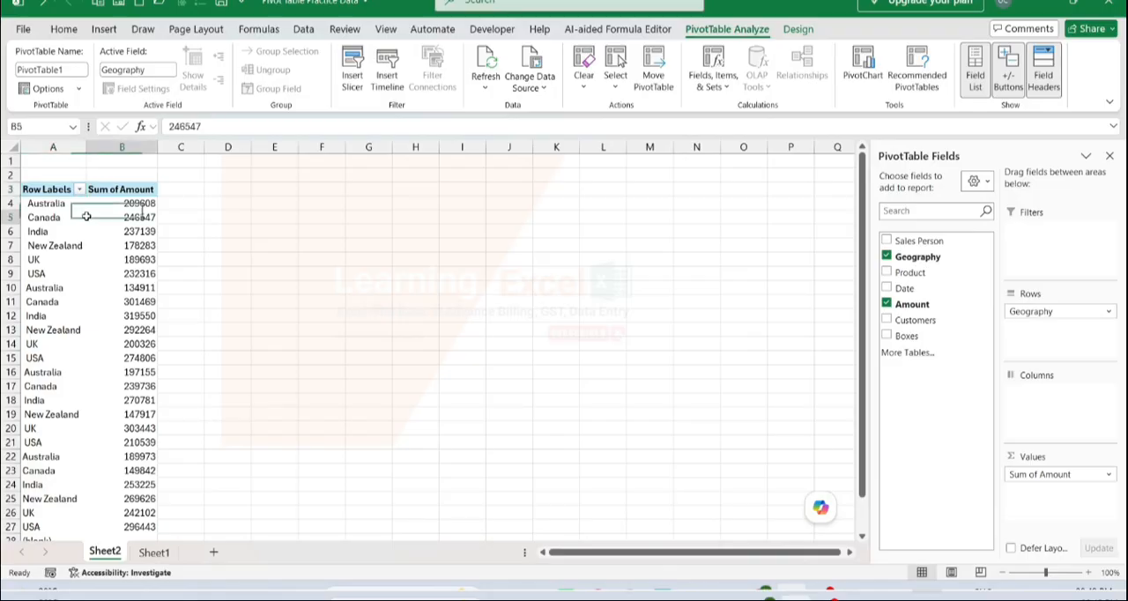
pyautogui.click(75, 203)
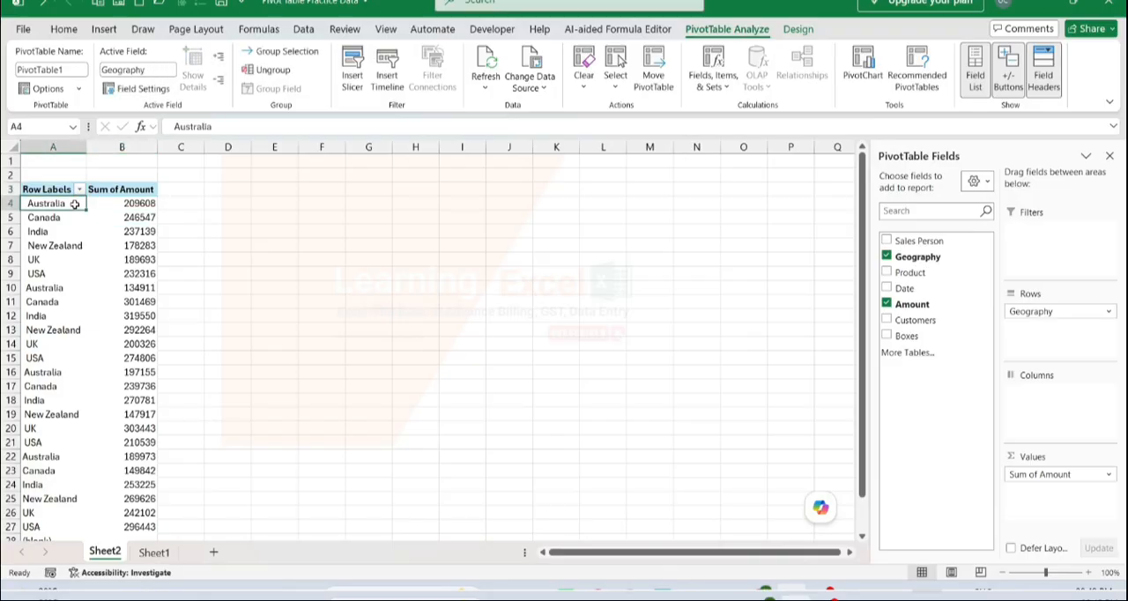
# Rename the PivotTable's Row Labels header in A3 as Country Name
pyautogui.click(61, 190)
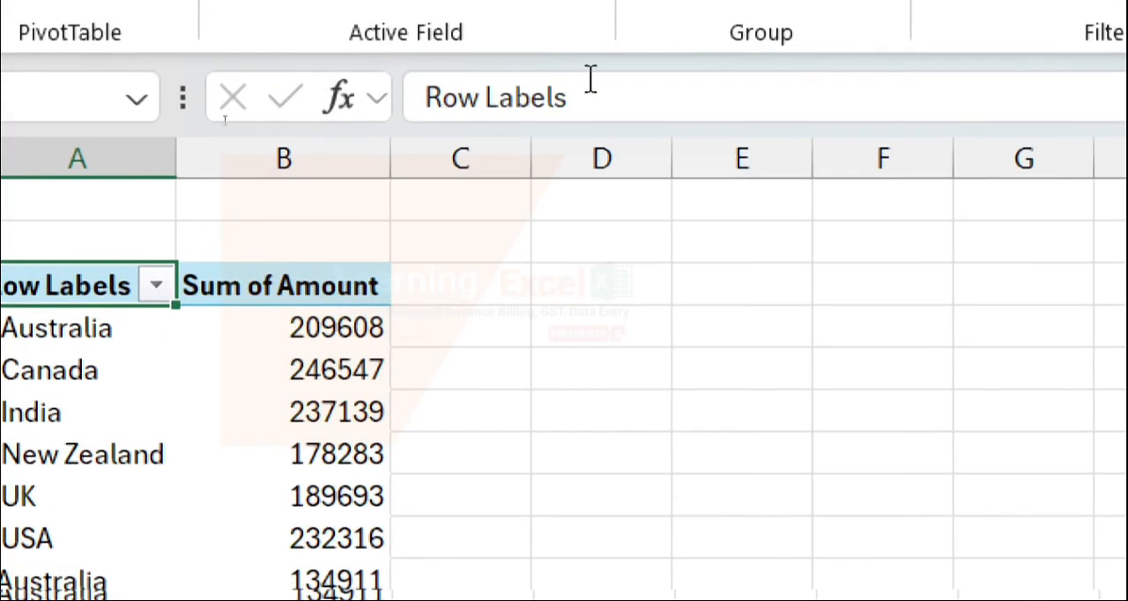
pyautogui.click(618, 5)
pyautogui.moveTo(558, 97); pyautogui.dragTo(416, 95)
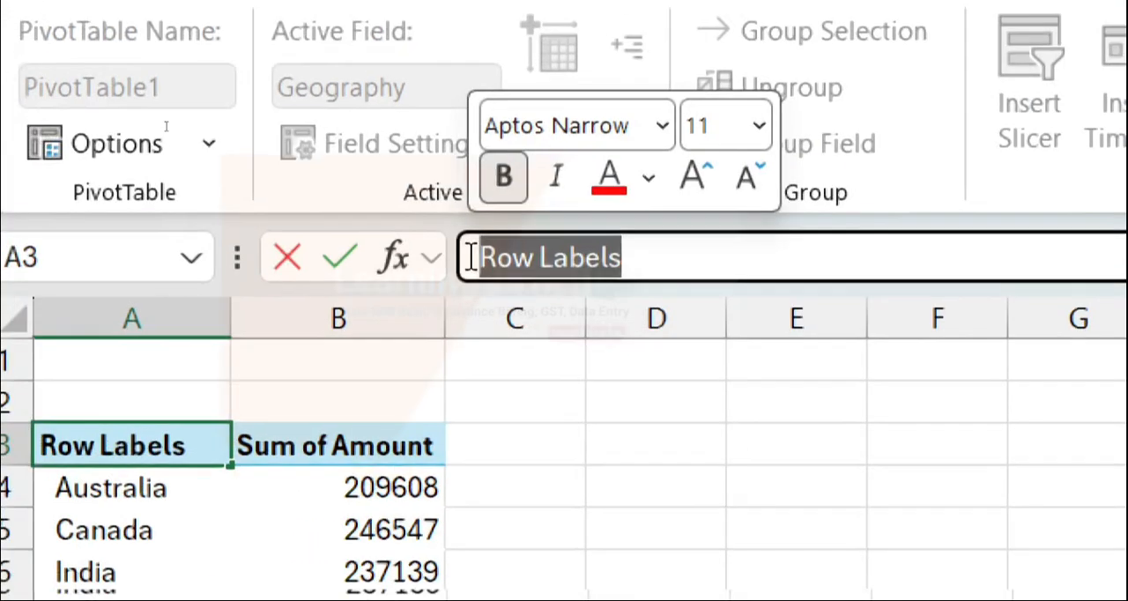
pyautogui.press('BackSpace')
pyautogui.write('Country')
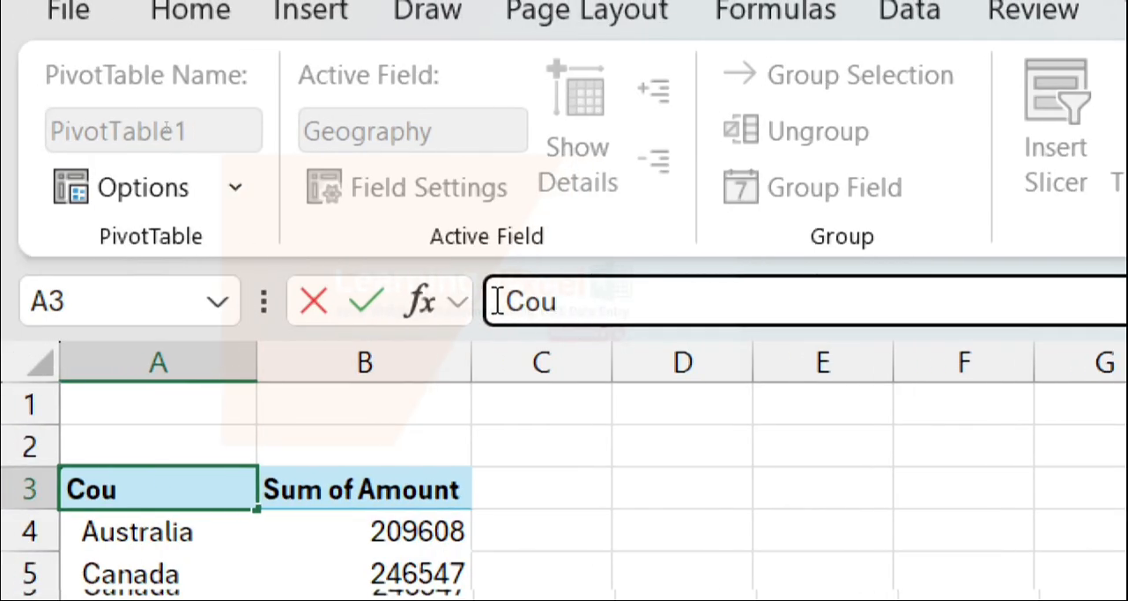
pyautogui.write(' N')
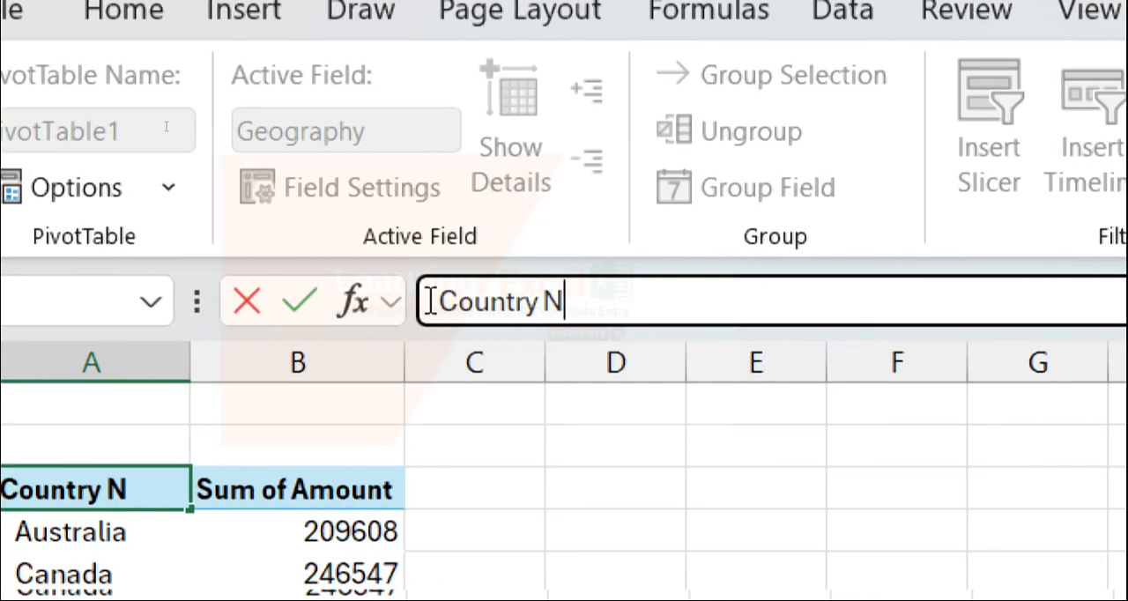
pyautogui.write('ame')
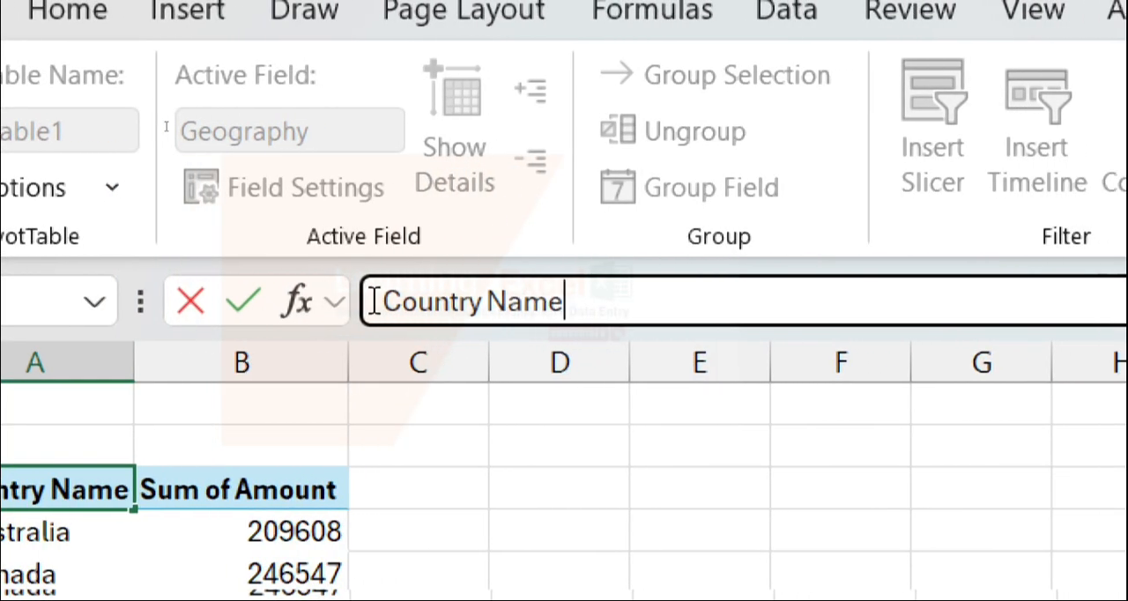
pyautogui.press('Return')
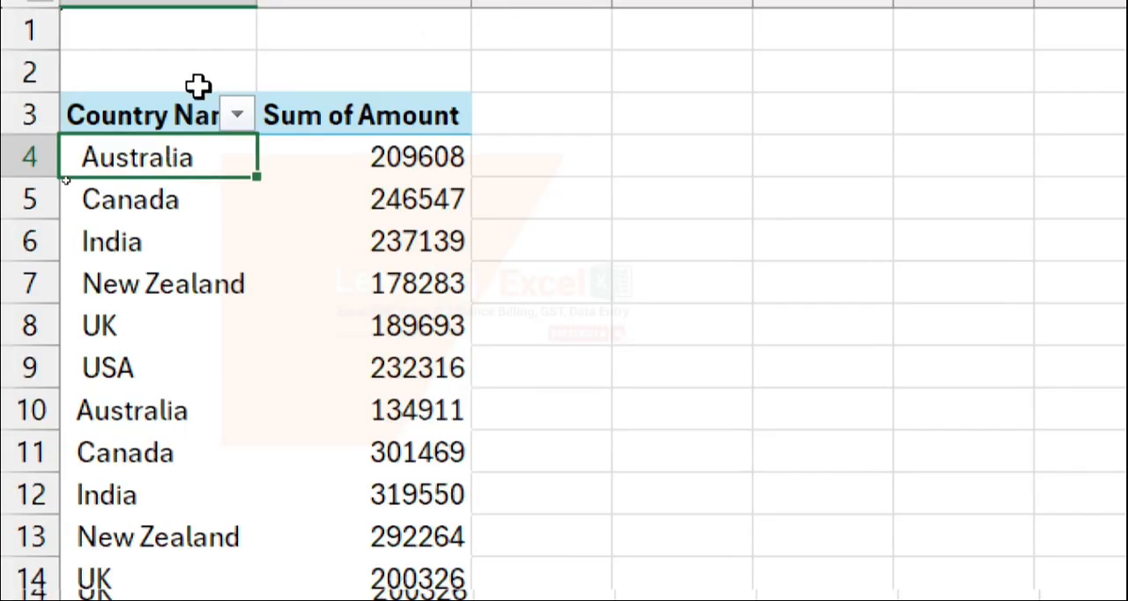
# Apply all borders to the whole PivotTable, from the header row down to the Grand Total row
pyautogui.click(159, 119)
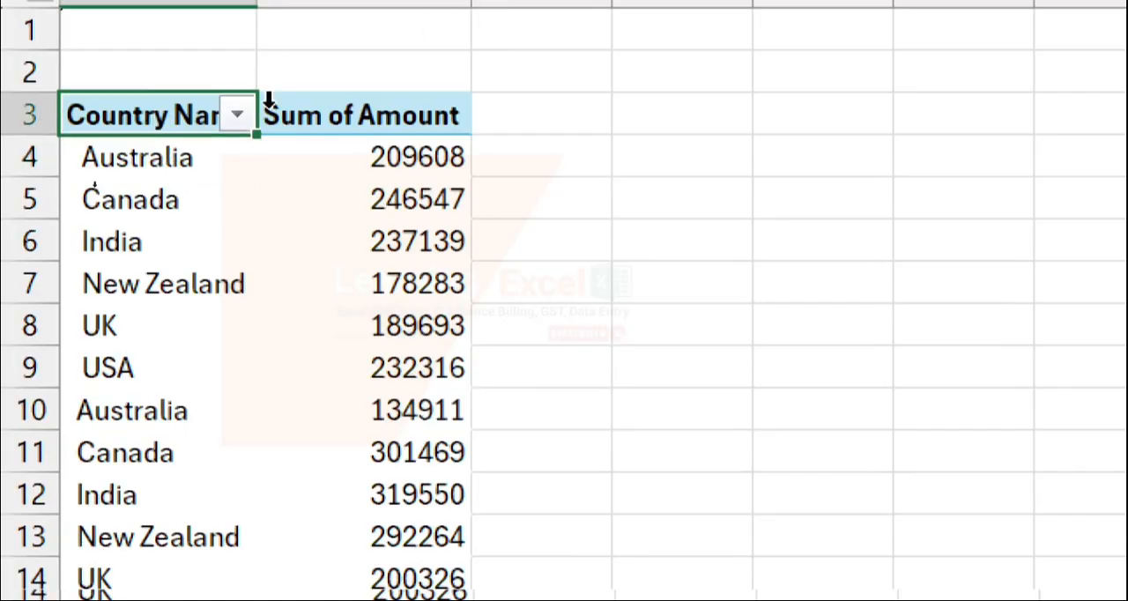
pyautogui.click(379, 118)
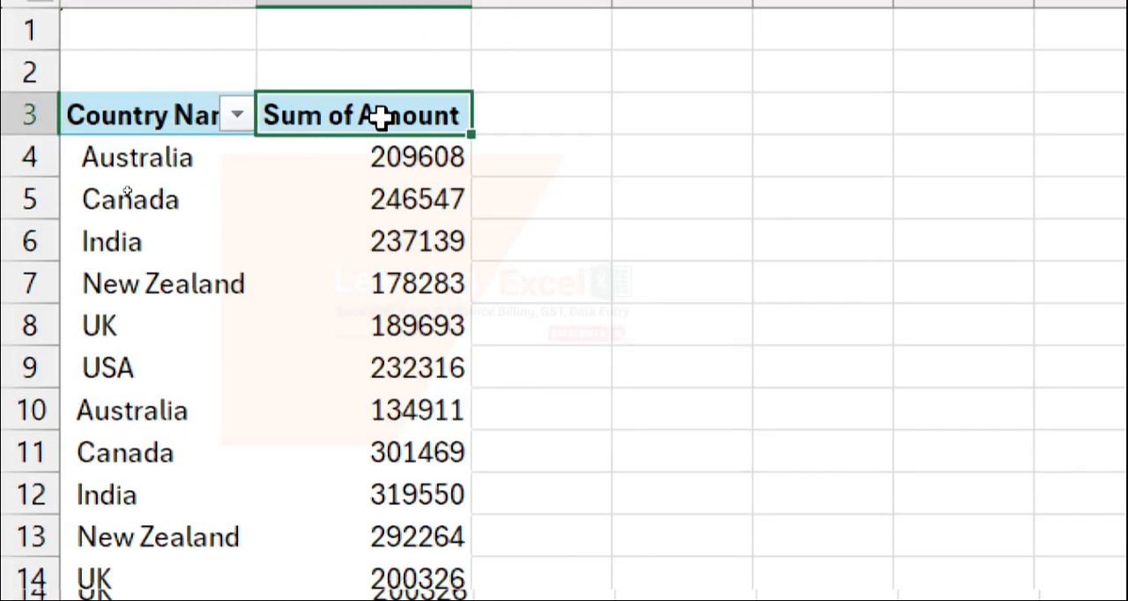
pyautogui.click(187, 157)
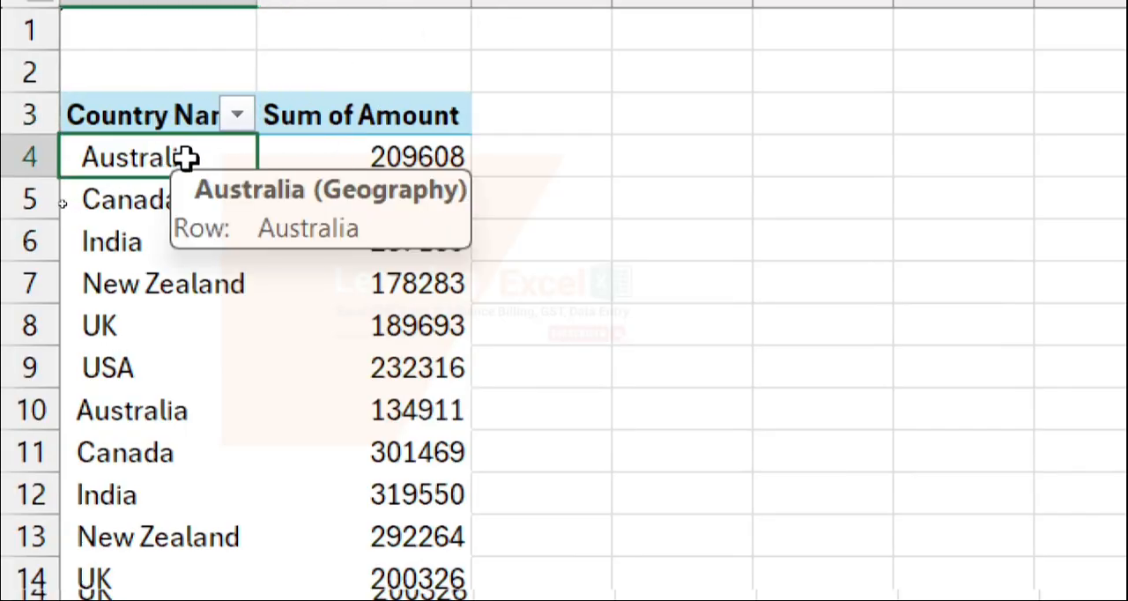
pyautogui.click(173, 106)
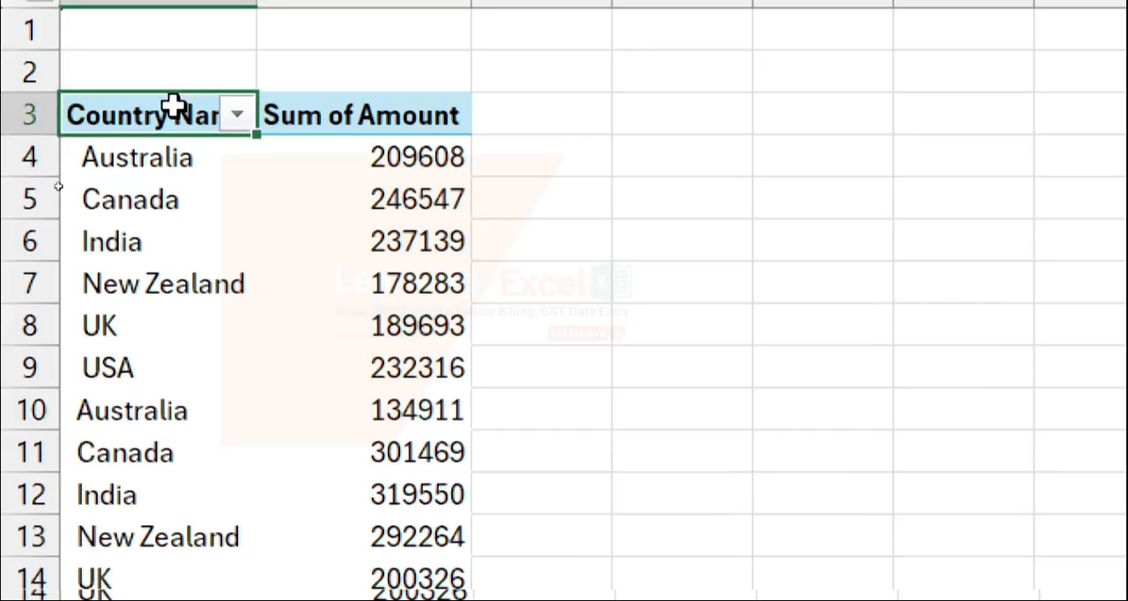
pyautogui.click(173, 99)
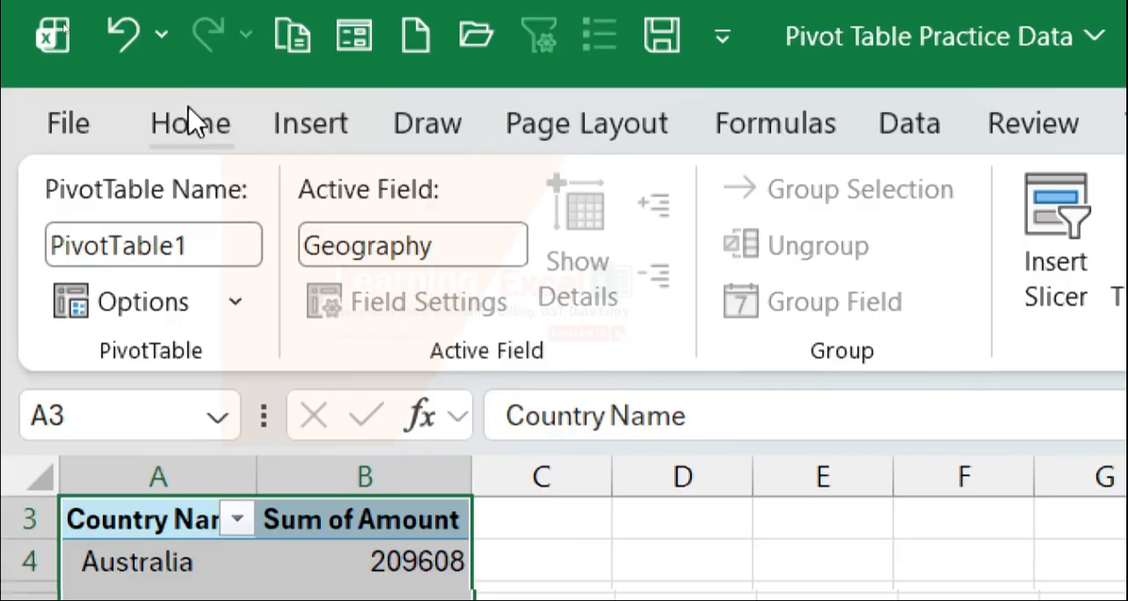
pyautogui.click(192, 122)
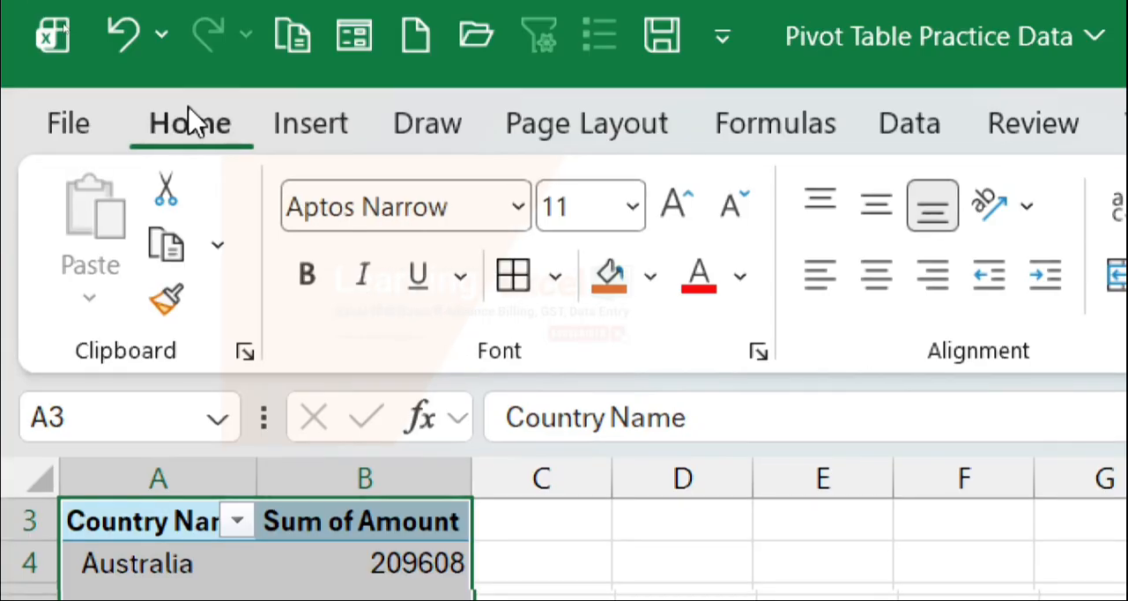
pyautogui.click(515, 275)
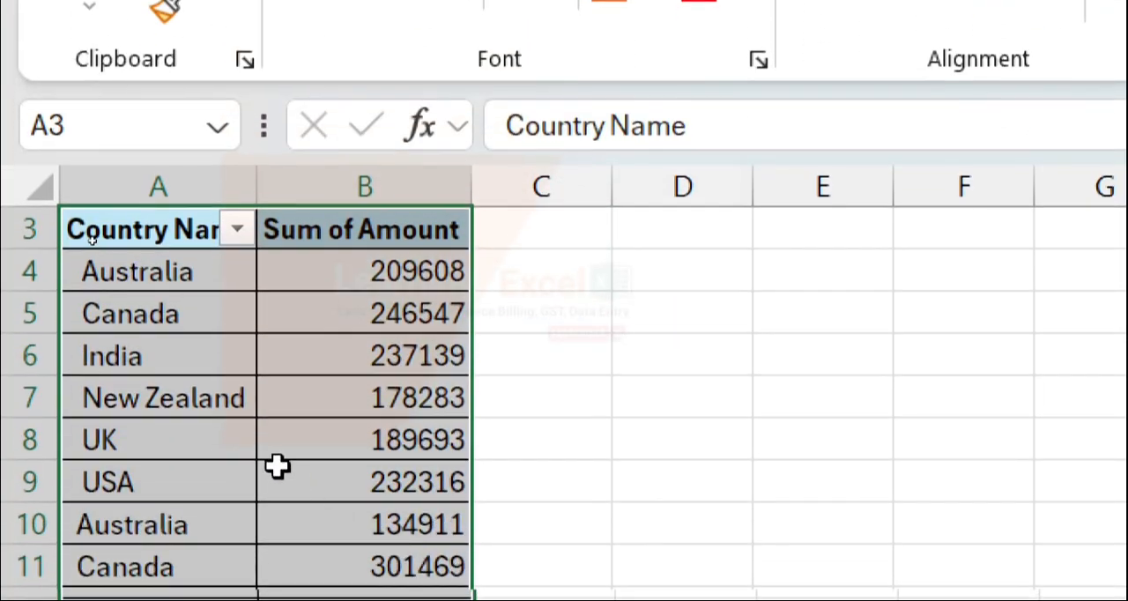
pyautogui.click(270, 467)
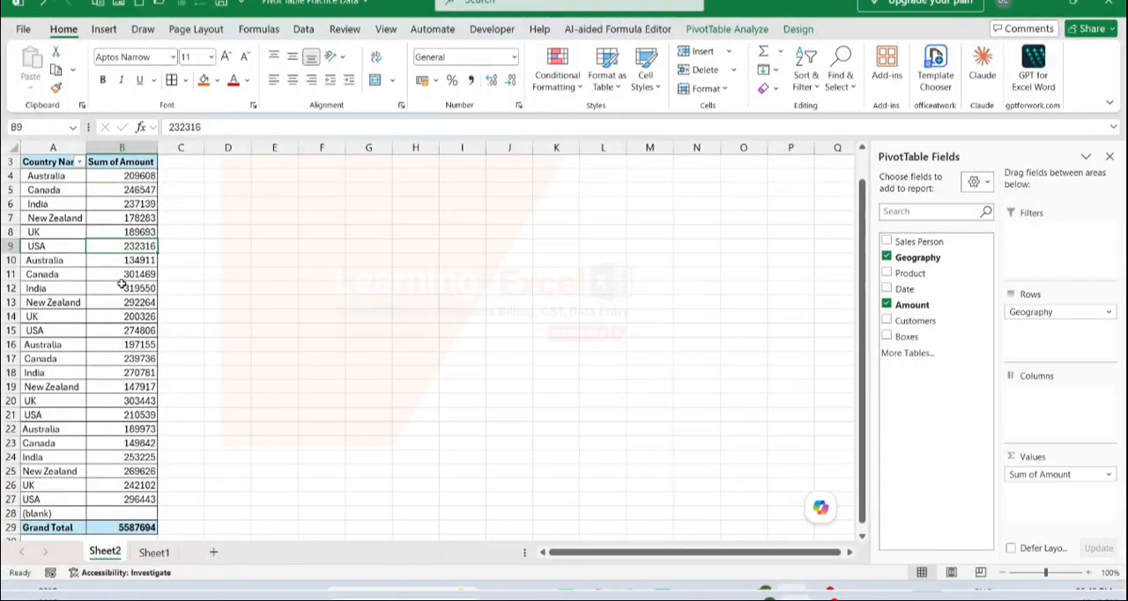
pyautogui.scroll(1, 206, 216)
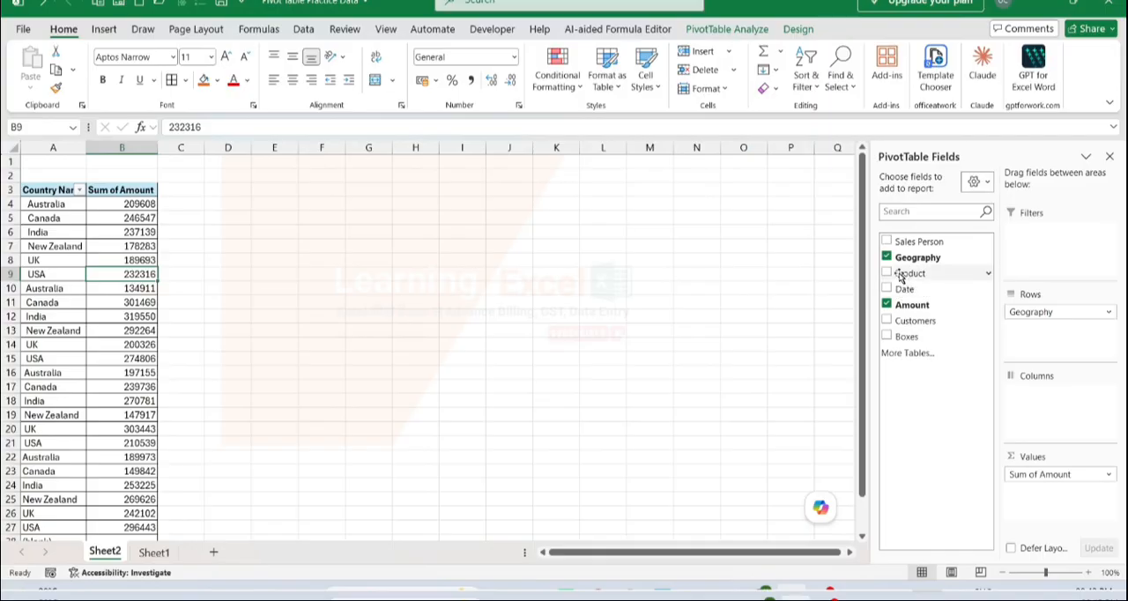
# Try the Product field in the Columns and Rows areas, and place it in the Filters area
pyautogui.moveTo(901, 276); pyautogui.dragTo(1022, 380)
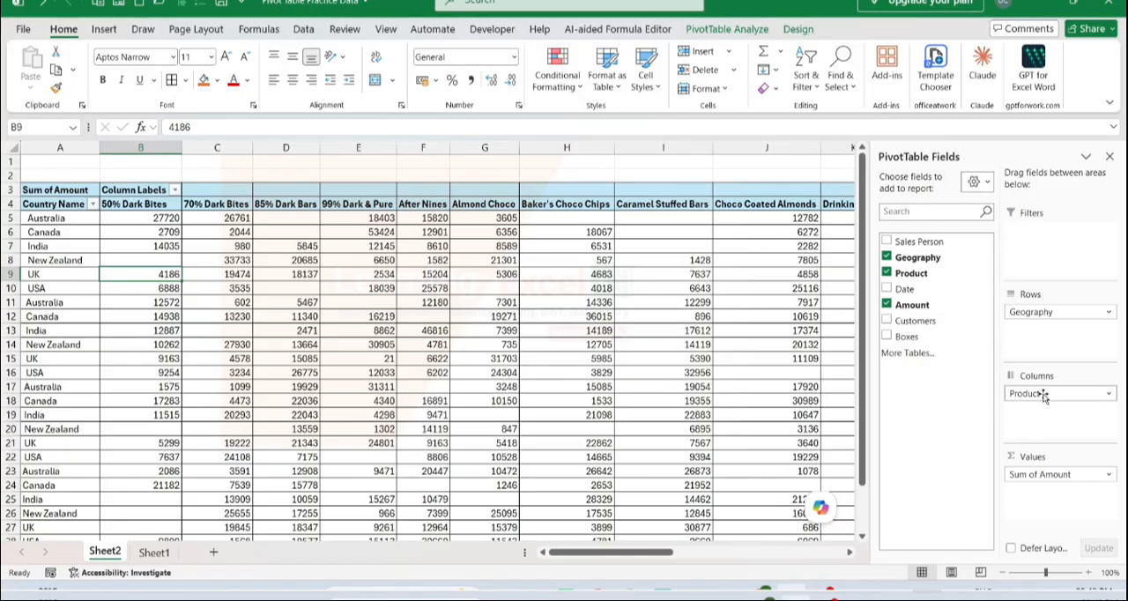
pyautogui.moveTo(1043, 396); pyautogui.dragTo(1033, 330)
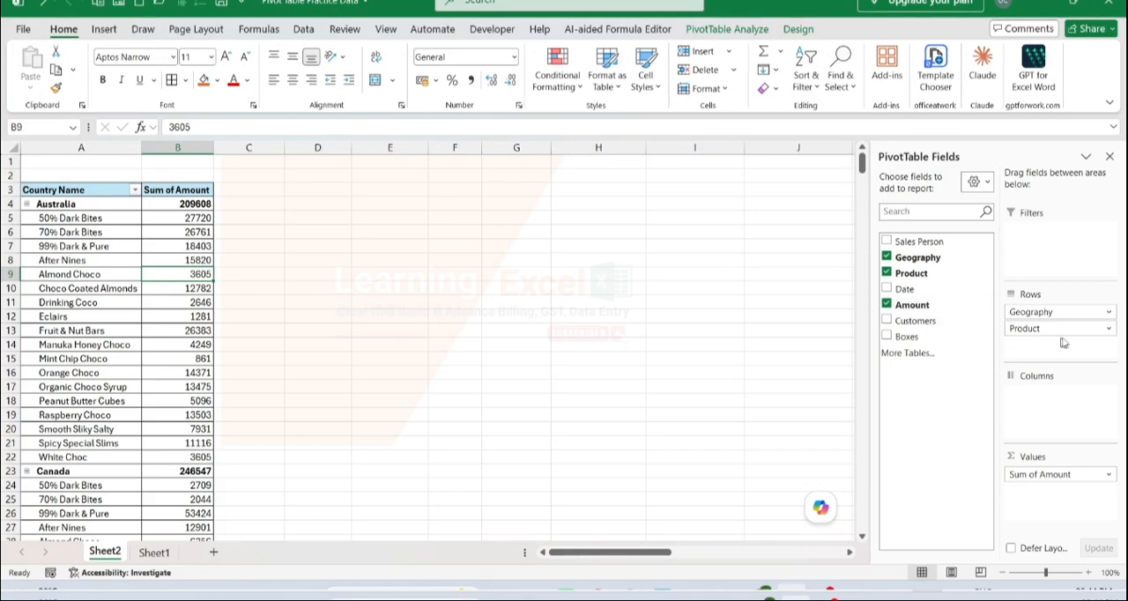
pyautogui.moveTo(1090, 329); pyautogui.dragTo(1049, 253)
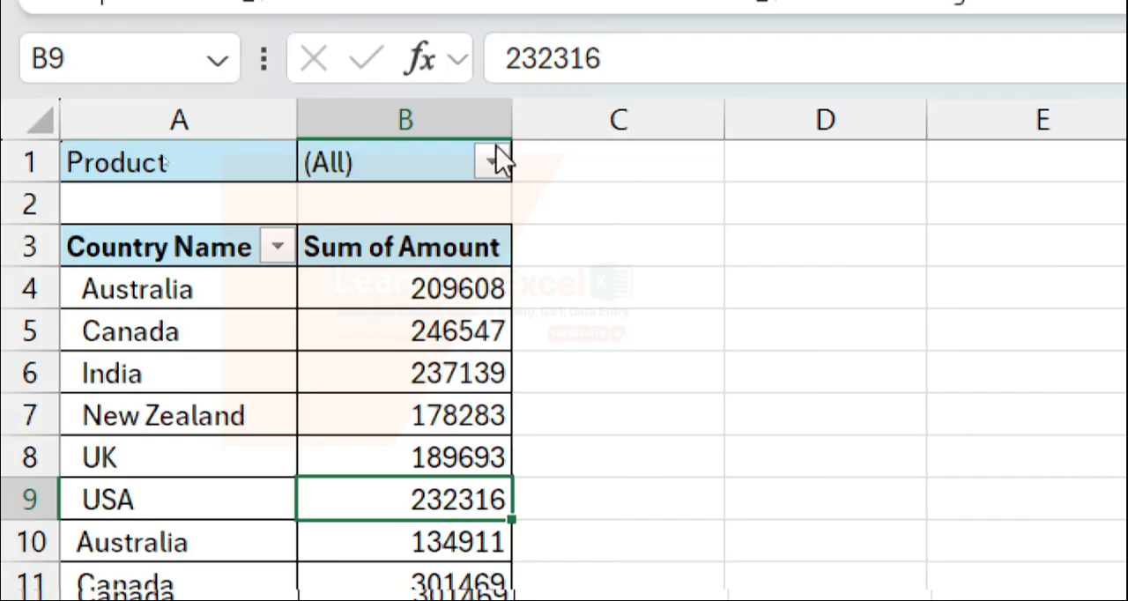
# Filter the PivotTable to the product Fruit & Nut Bars and review the amounts per country
pyautogui.click(492, 164)
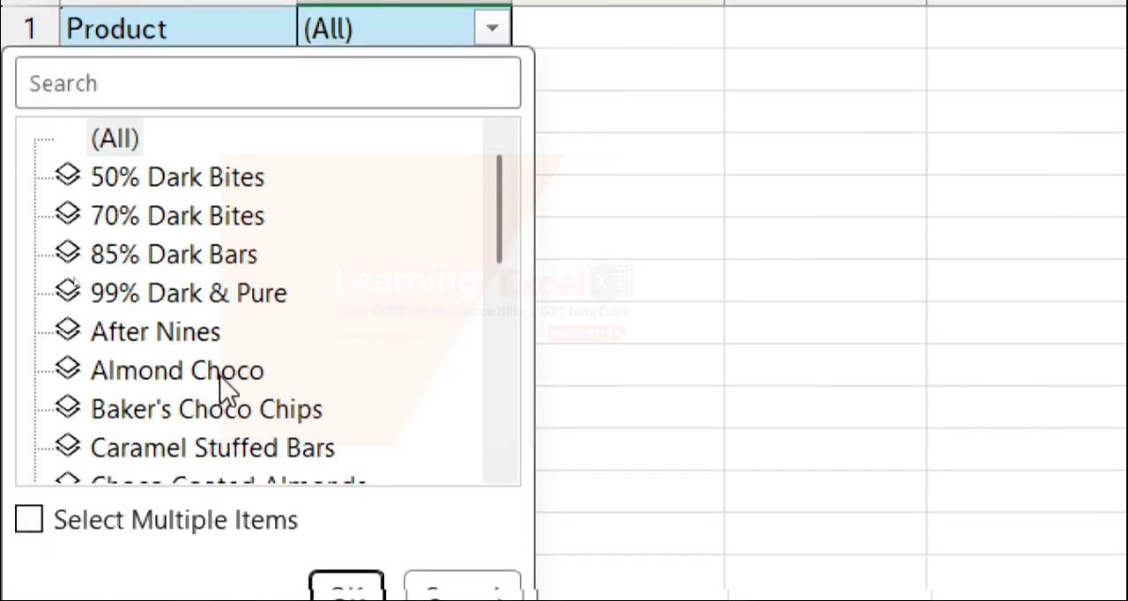
pyautogui.scroll(-1, 227, 521)
pyautogui.scroll(-1, 227, 392)
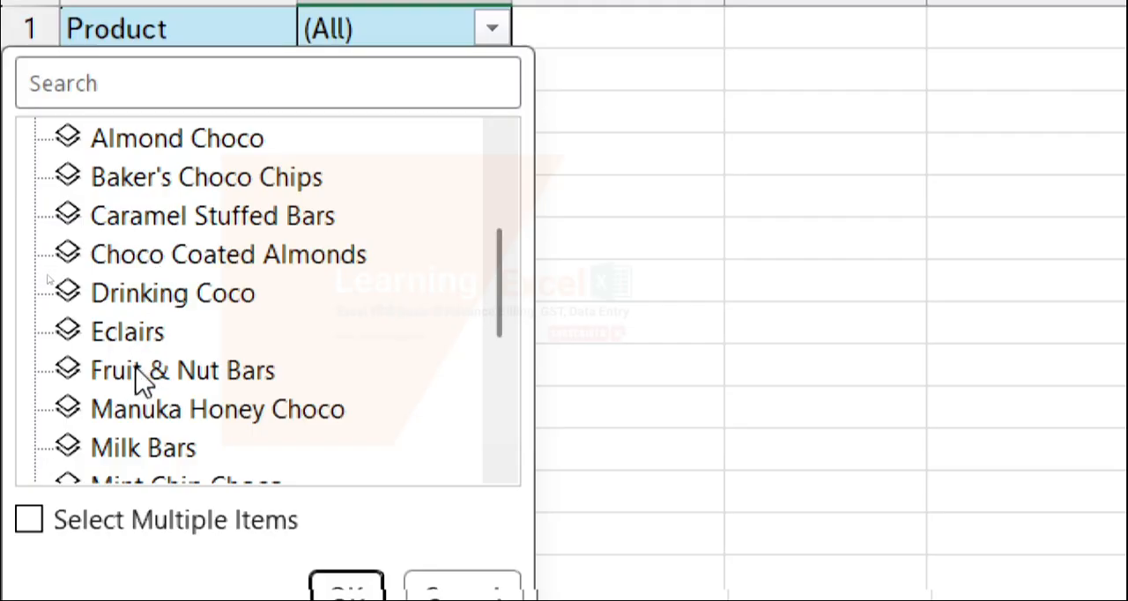
pyautogui.click(221, 388)
pyautogui.click(335, 598)
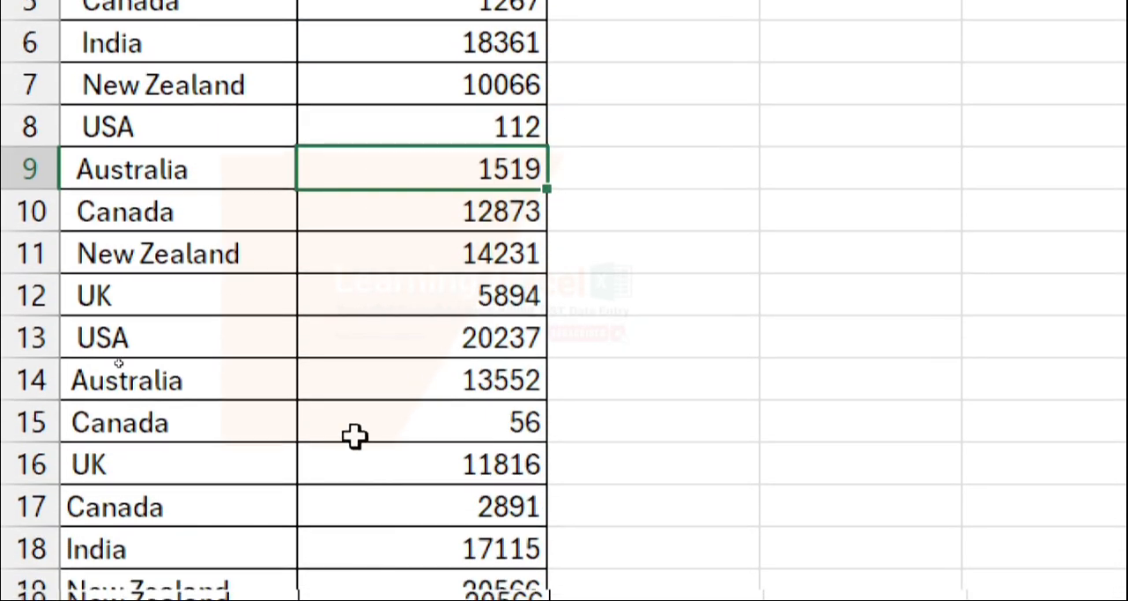
pyautogui.scroll(-2, 354, 436)
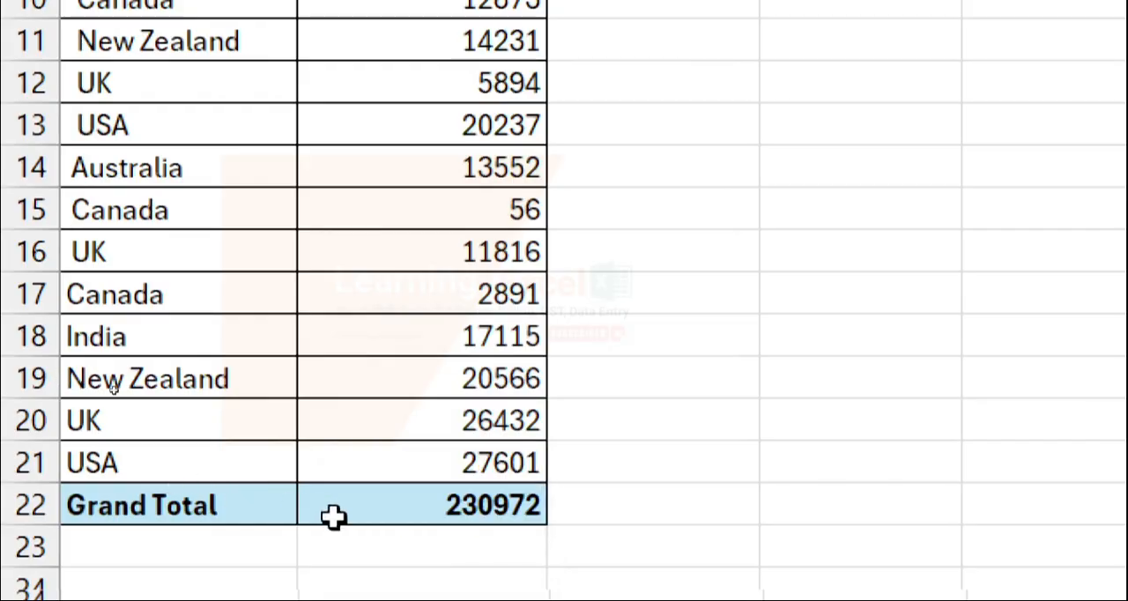
pyautogui.scroll(2, 386, 289)
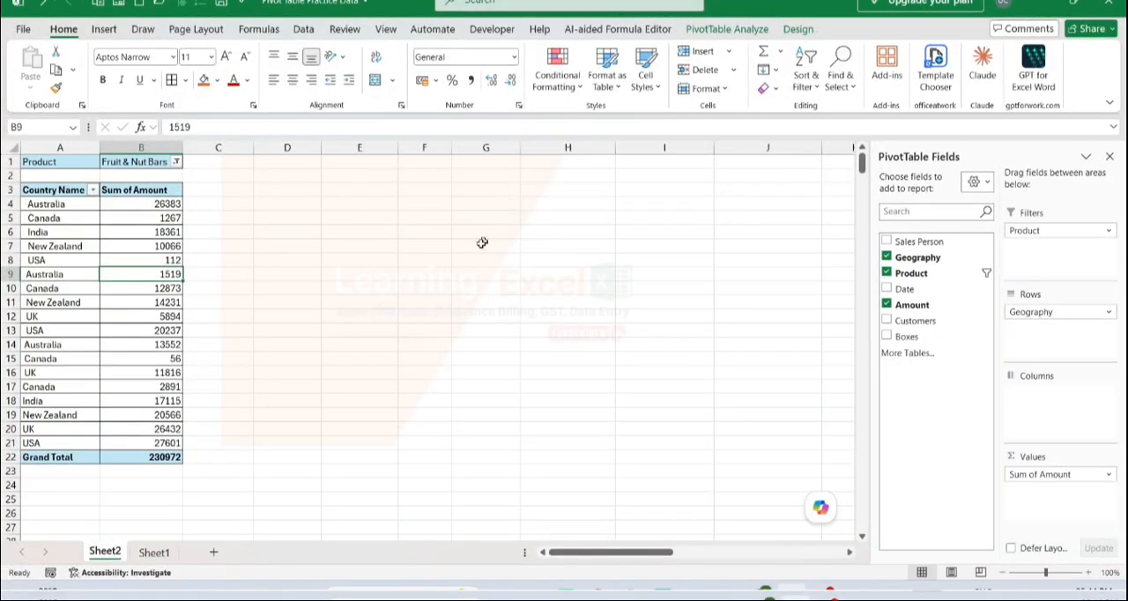
pyautogui.click(480, 245)
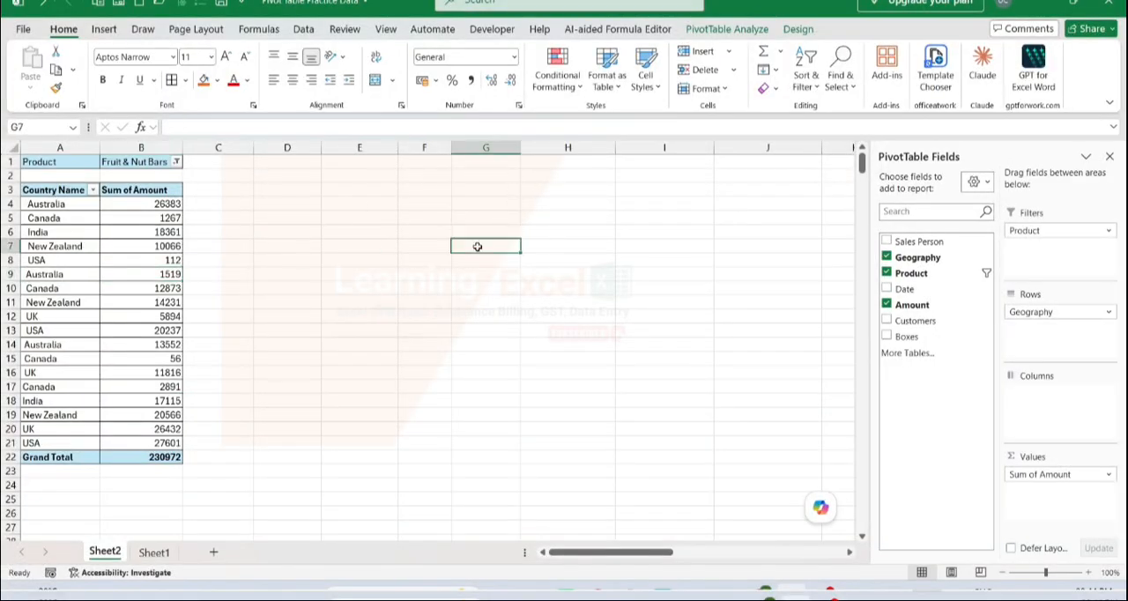
pyautogui.click(152, 302)
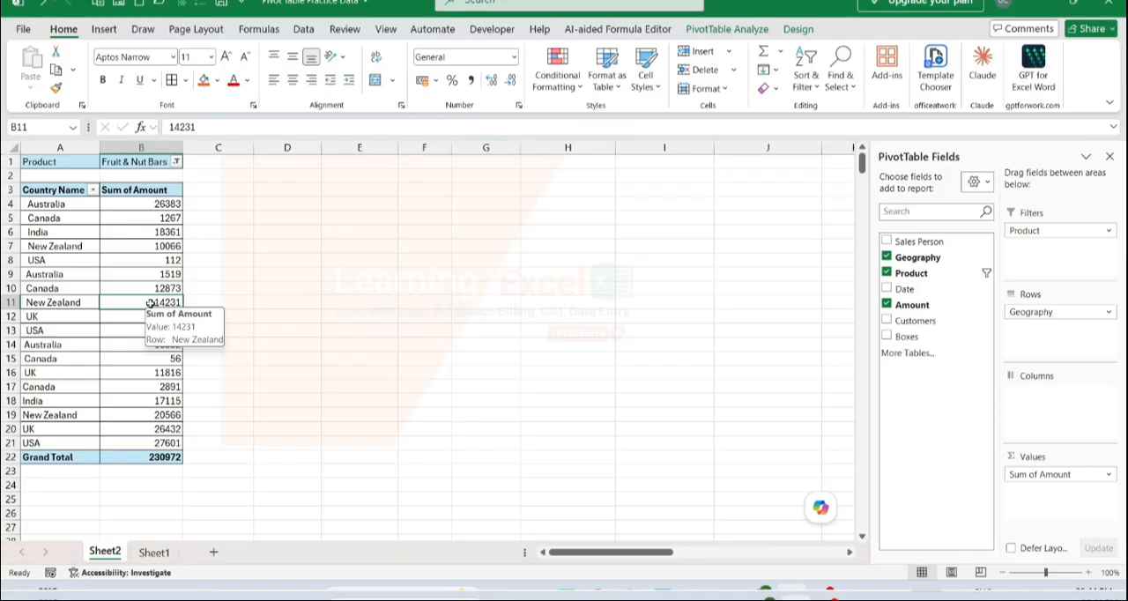